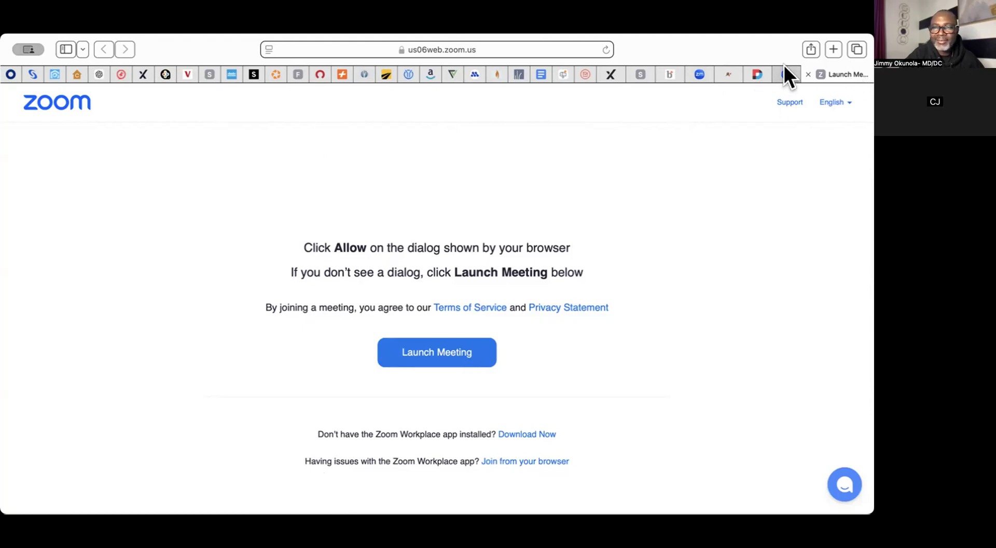
Step: Switch from the Zoom launch page to the Post-Settlement Occupancy Addendum PDF tab
left_click(785, 69)
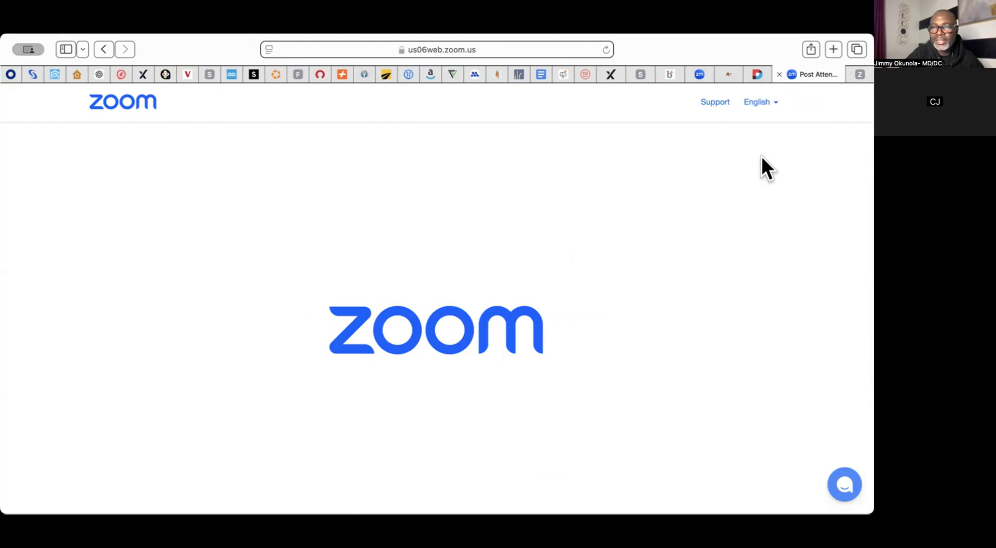
left_click(757, 73)
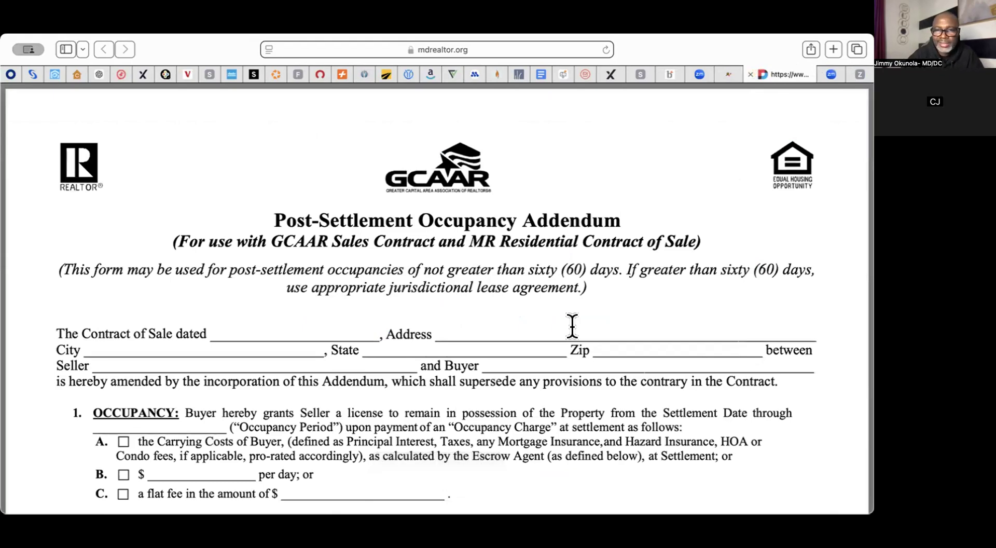
Step: Scroll through the occupancy addendum, close it and the Maryland Realtors tab, and return to DigiSign
scroll(571, 325, "down", 5)
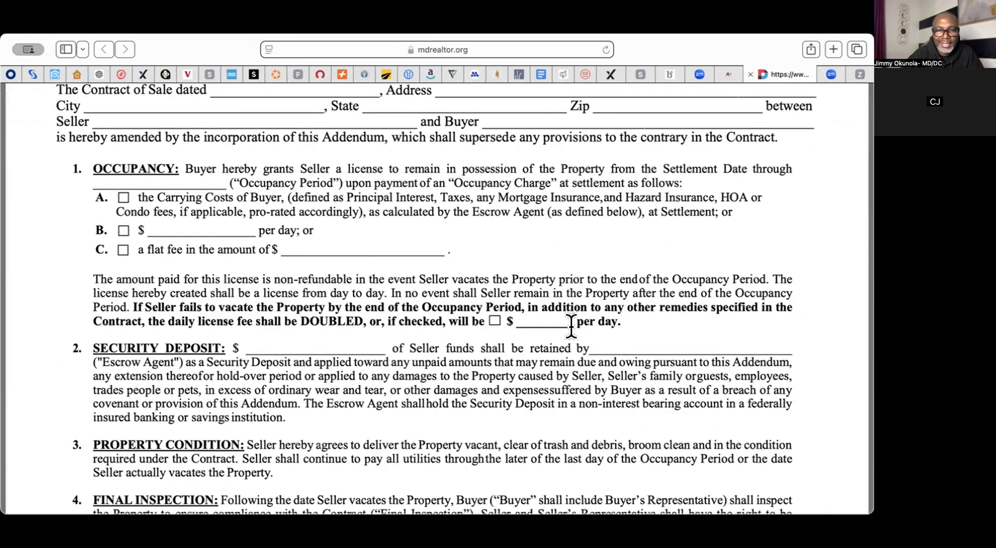
scroll(571, 326, "up", 5)
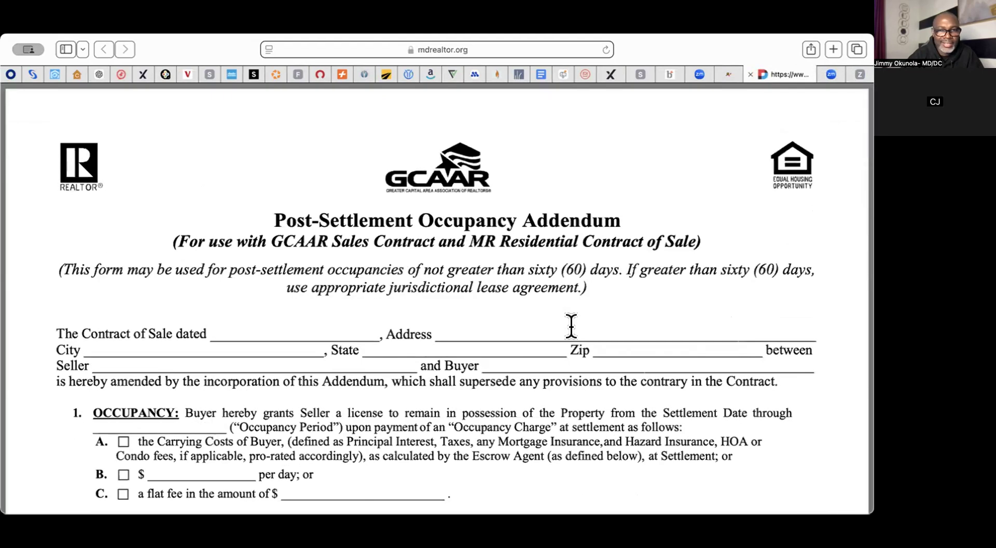
left_click(749, 74)
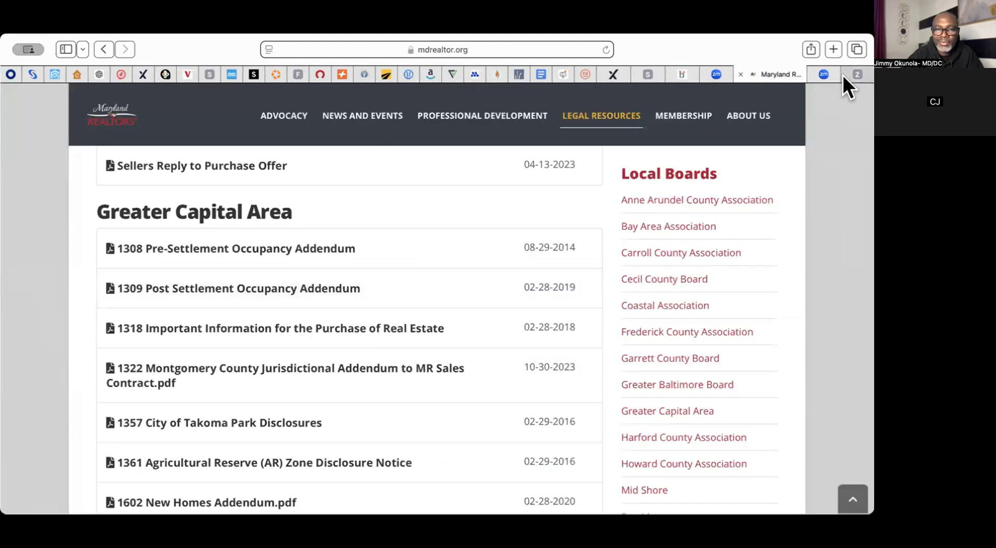
left_click(739, 73)
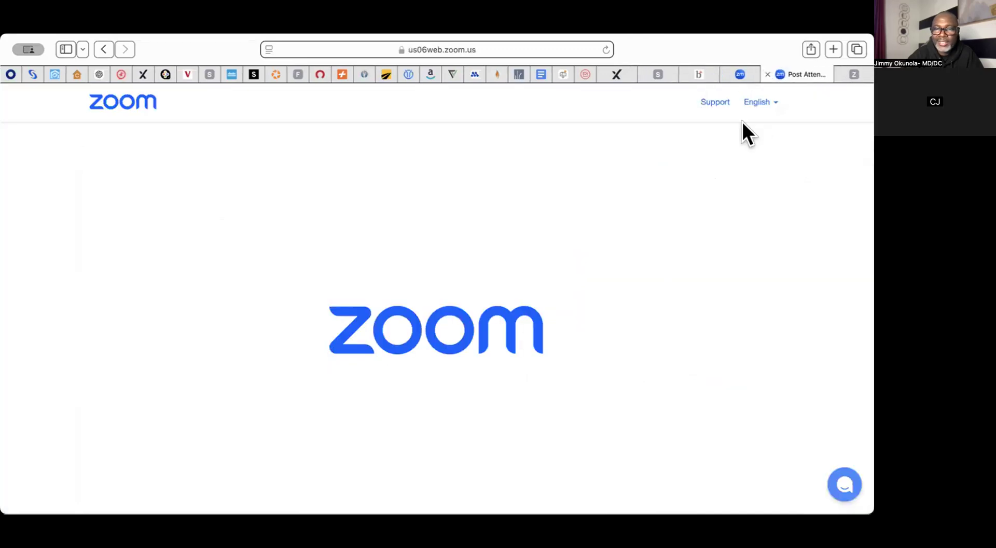
left_click(853, 74)
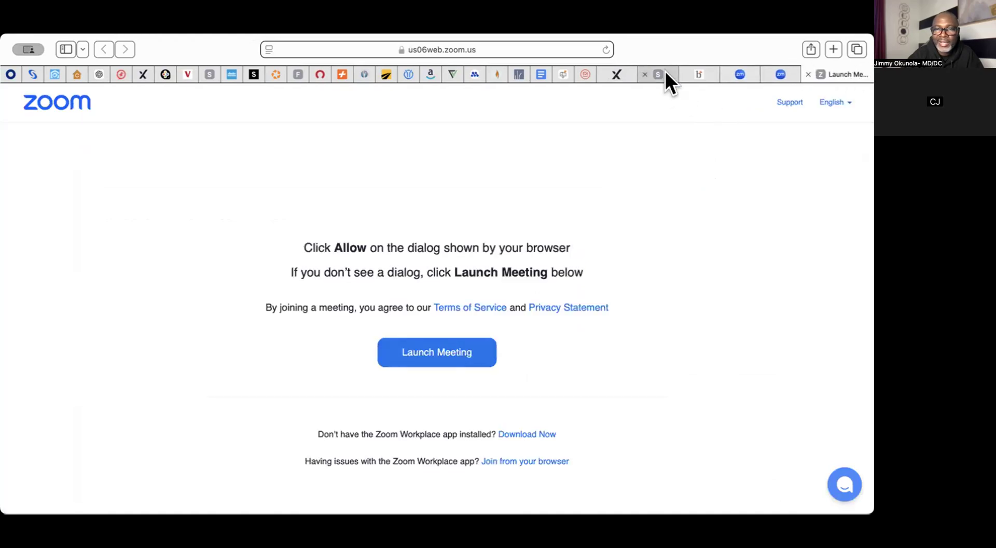
left_click(666, 74)
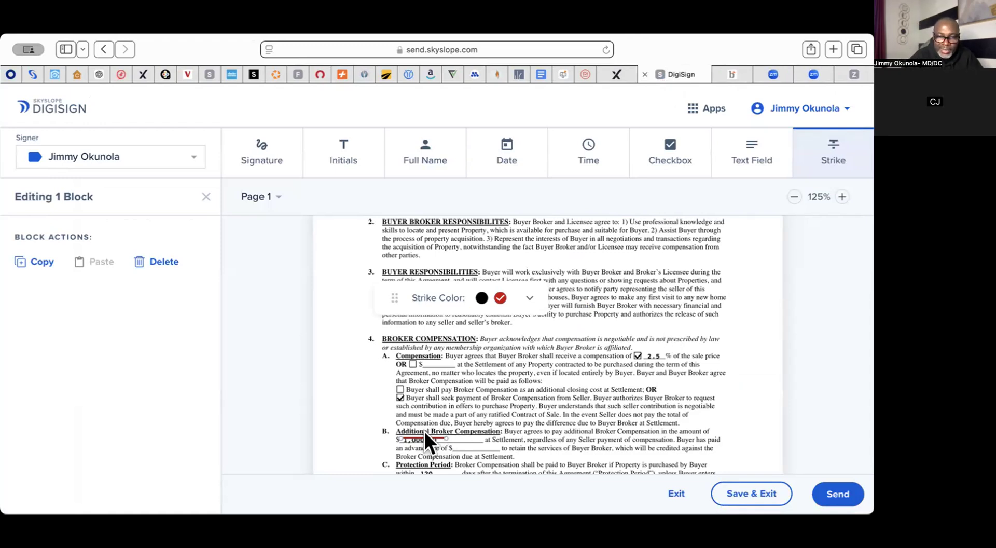
Step: Nudge the red strike line down over the Additional Broker Compensation amount
left_click_drag(423, 435, 424, 436)
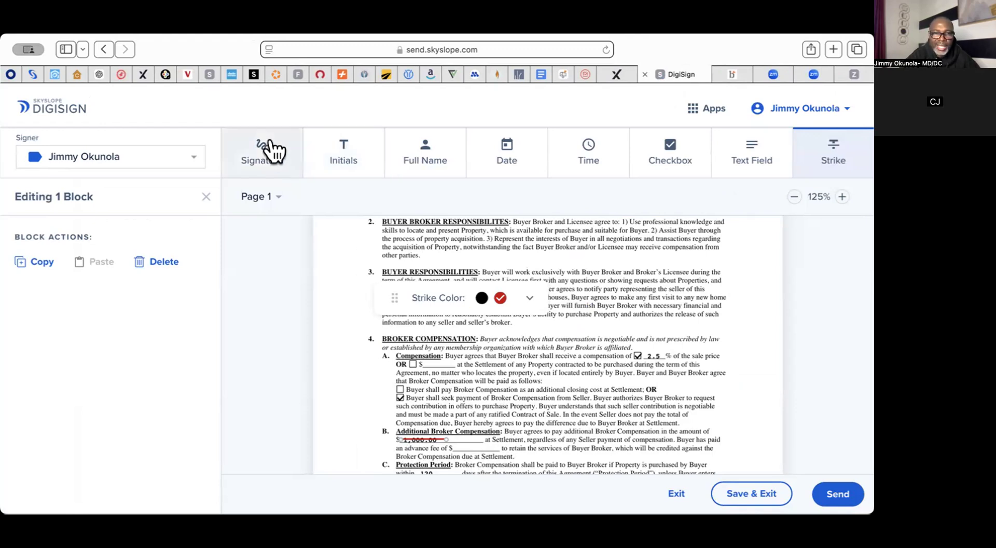
left_click(328, 147)
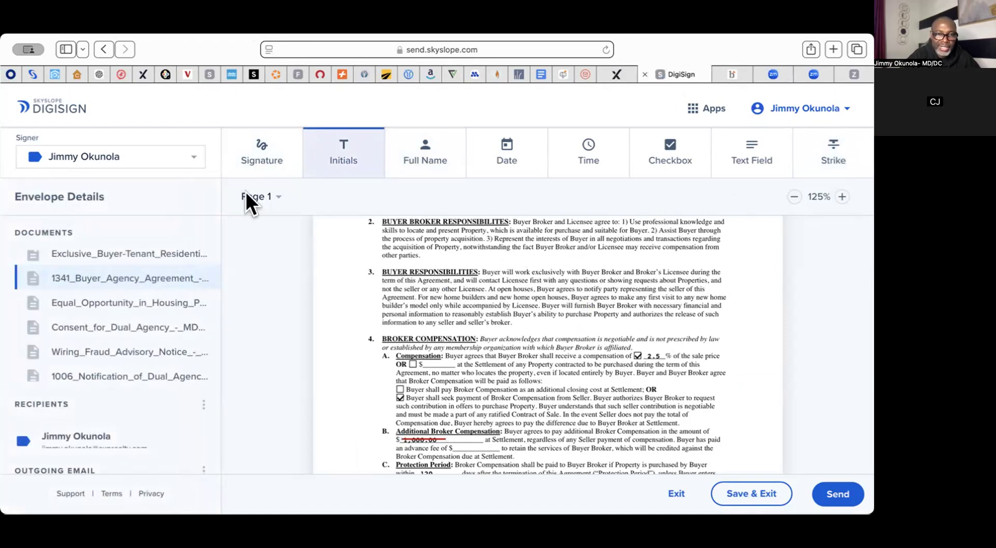
Step: Place an initials box at the start of the Additional Broker Compensation line, assigned to the buyer
left_click(447, 438)
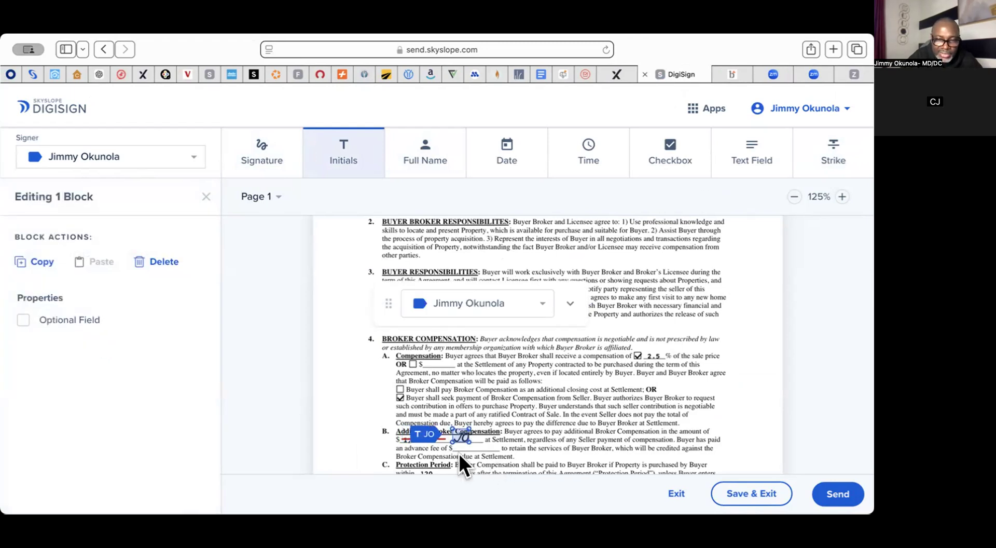
left_click_drag(458, 437, 361, 435)
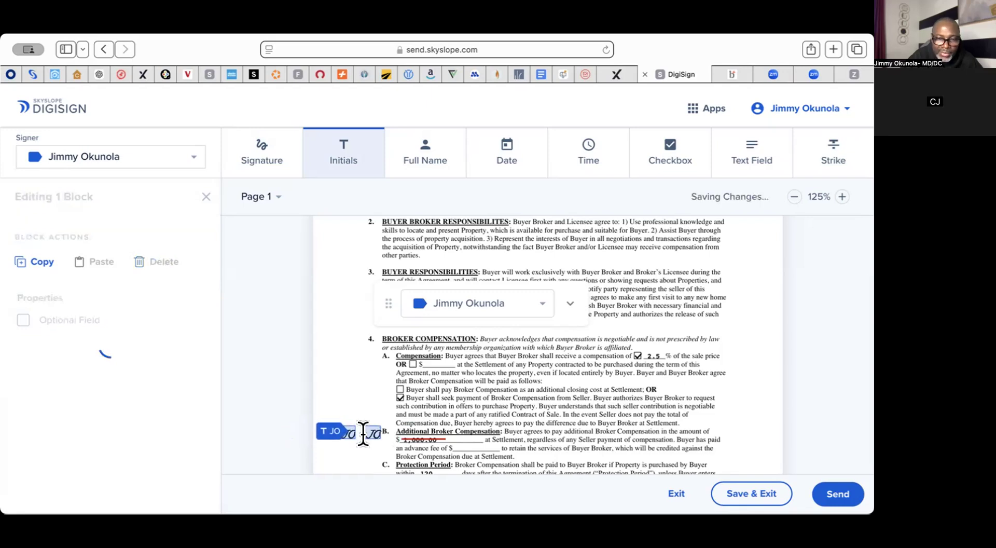
left_click(542, 305)
left_click(480, 328)
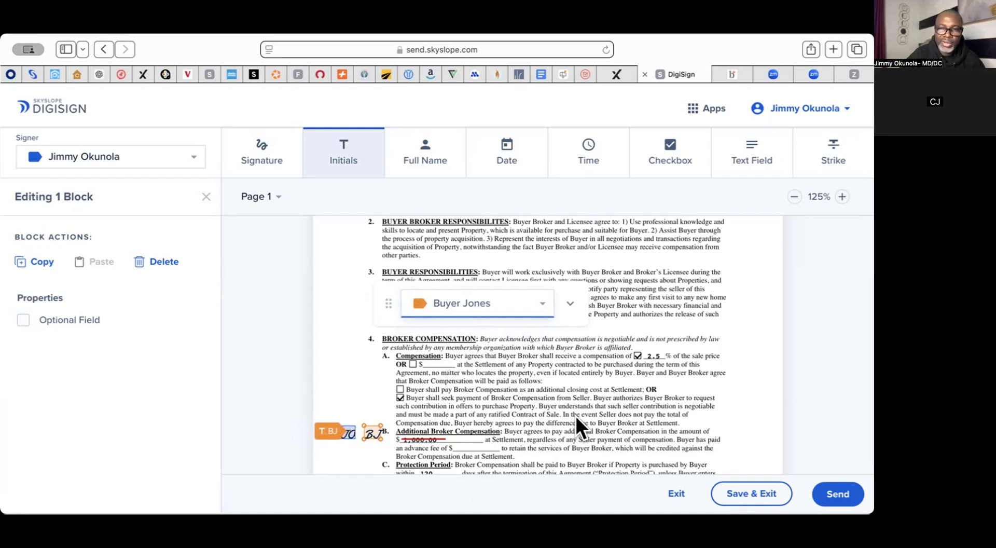
left_click(757, 156)
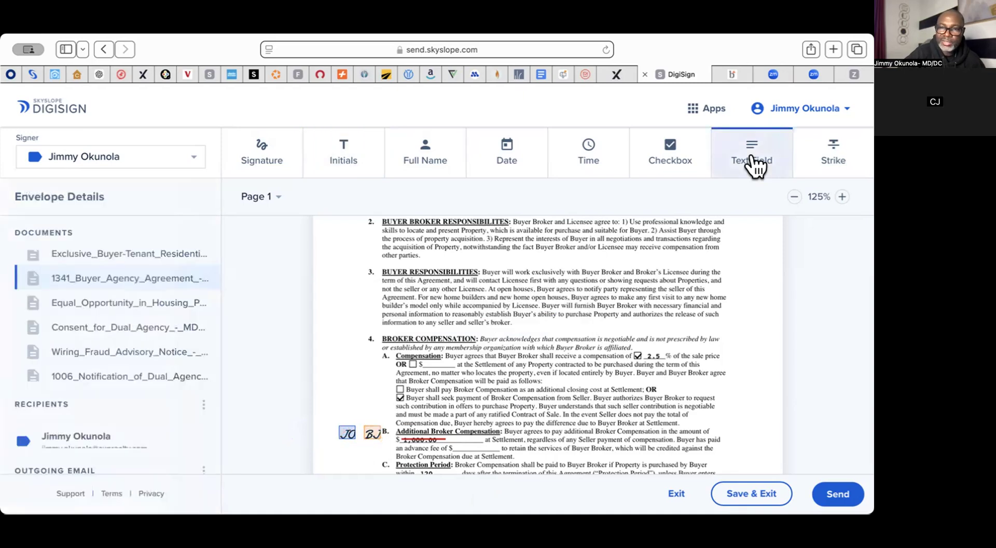
Step: Add a text field reading 695.00 on the compensation amount line and shrink it to fit
left_click(447, 438)
left_click_drag(461, 431, 461, 436)
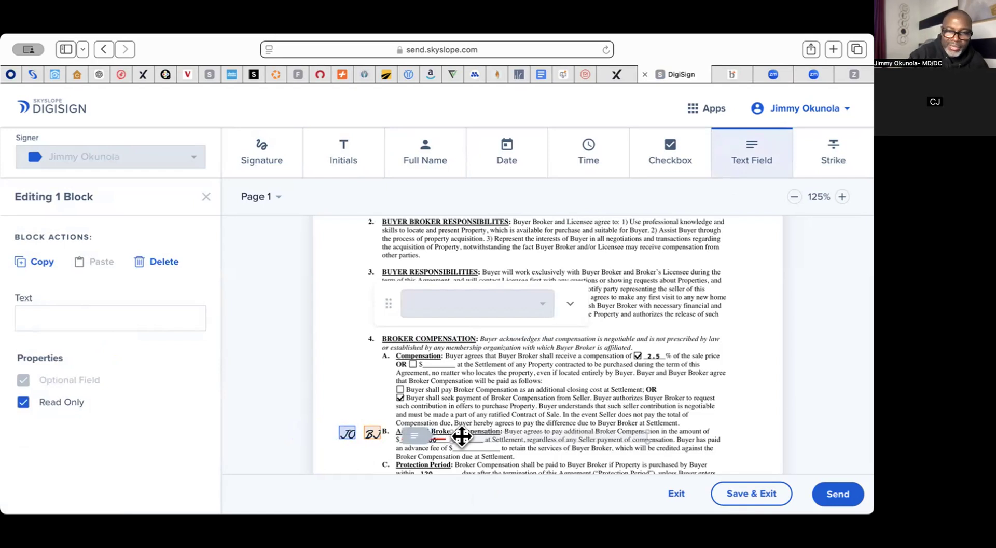
type("2")
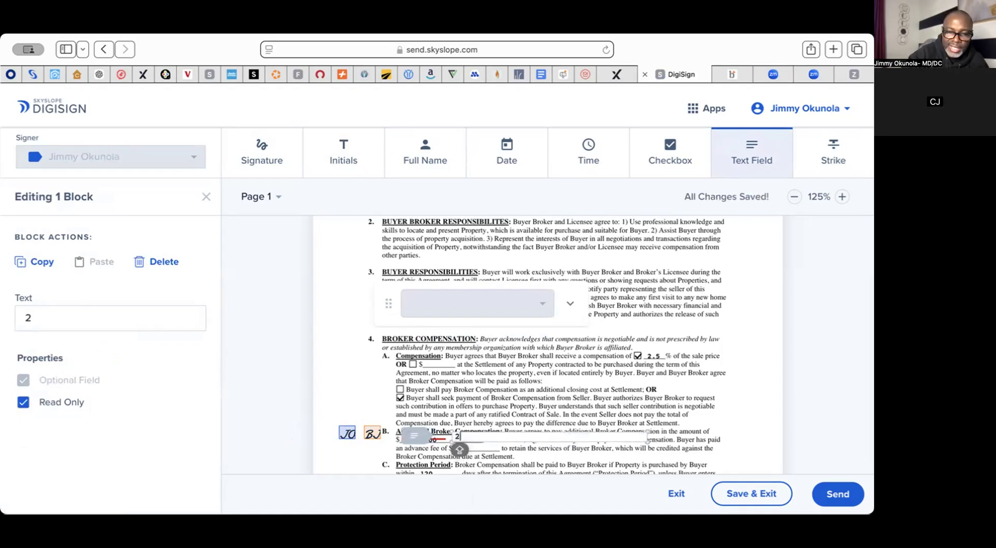
key("BackSpace")
type("69")
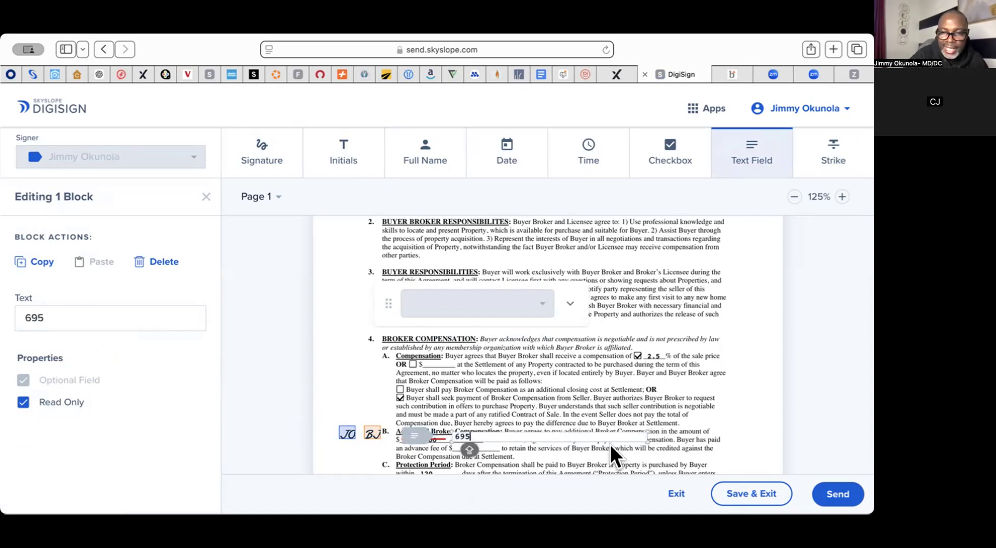
type("5.00")
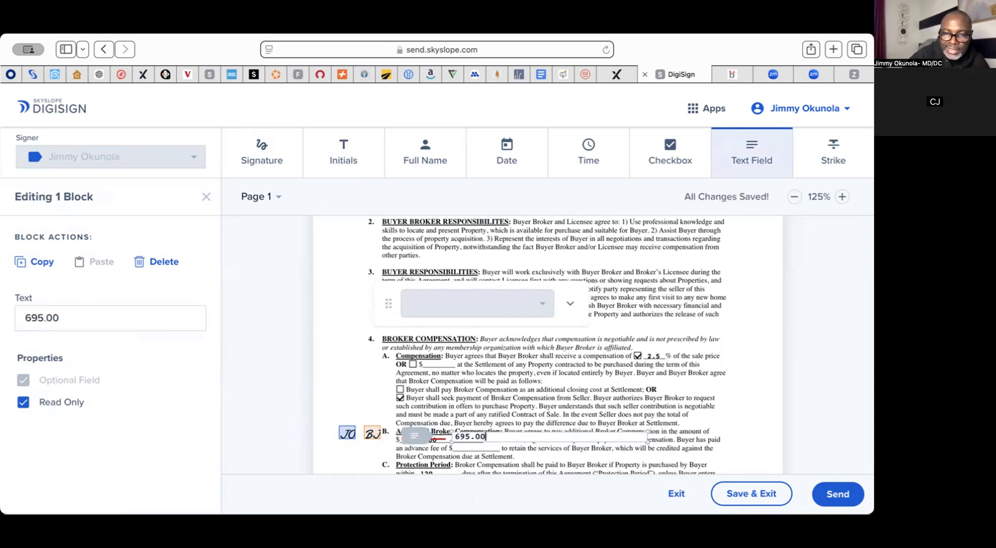
left_click_drag(646, 422, 482, 428)
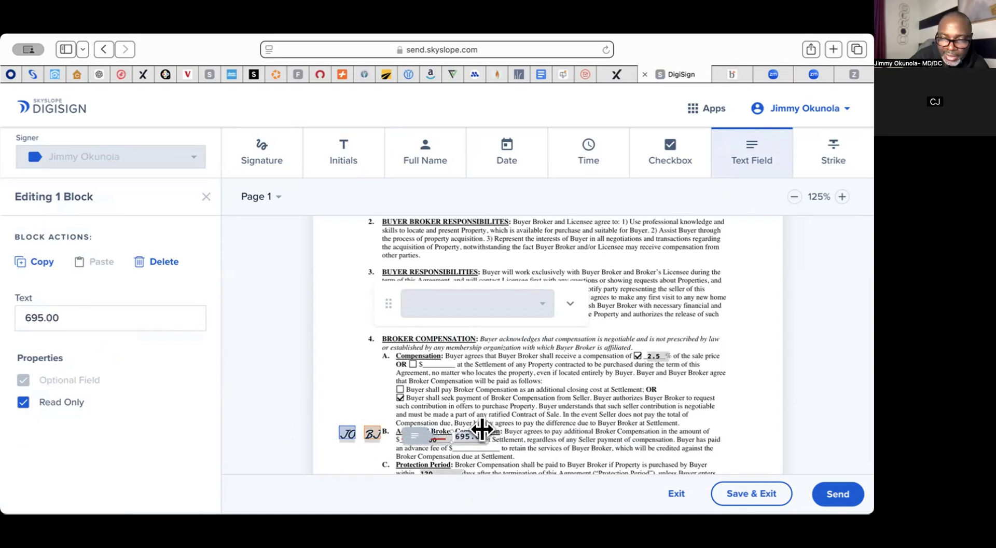
scroll(573, 441, "down", 1)
scroll(572, 440, "down", 2)
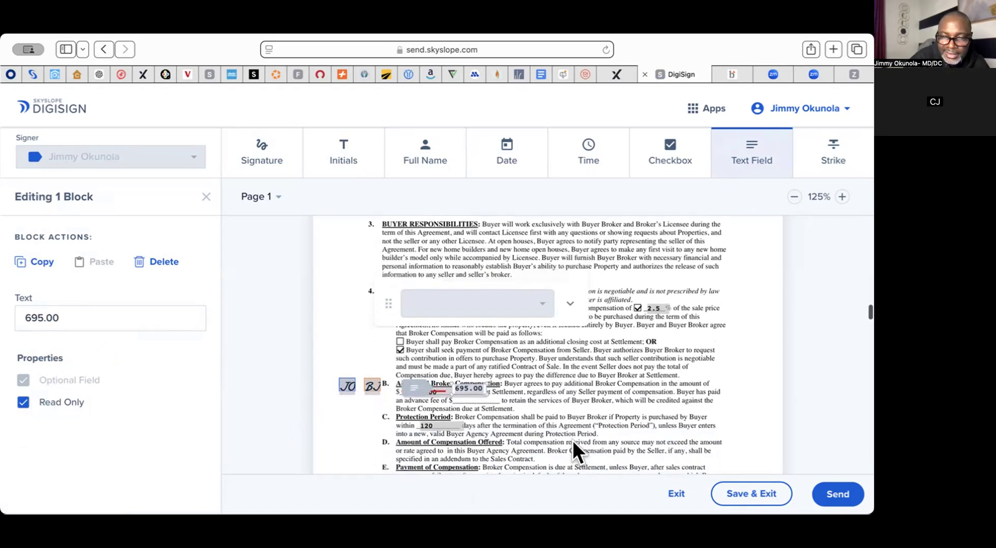
Step: Delete the extra text field below and nudge the 695.00 field into its final position
left_click(543, 405)
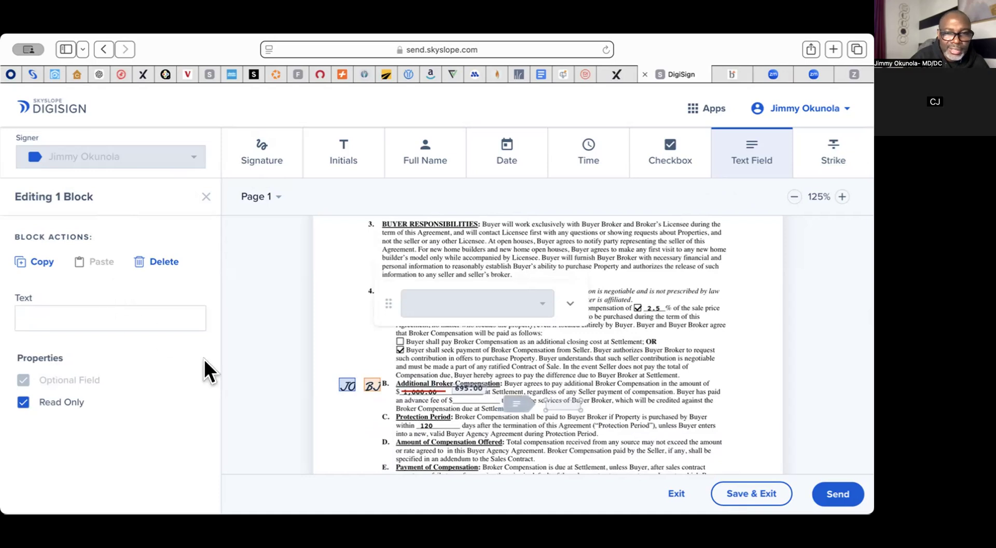
left_click(136, 401)
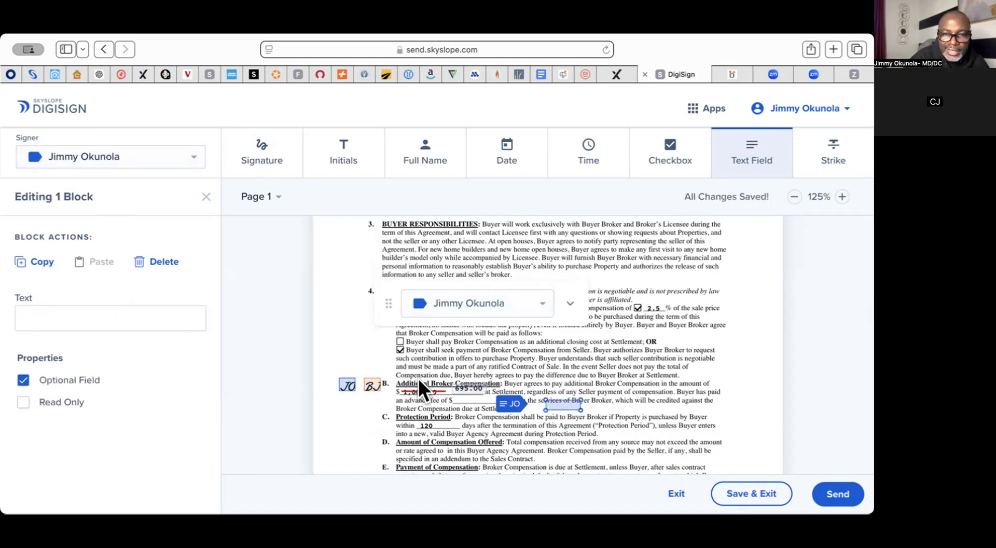
scroll(548, 285, "down", 2)
scroll(548, 284, "up", 5)
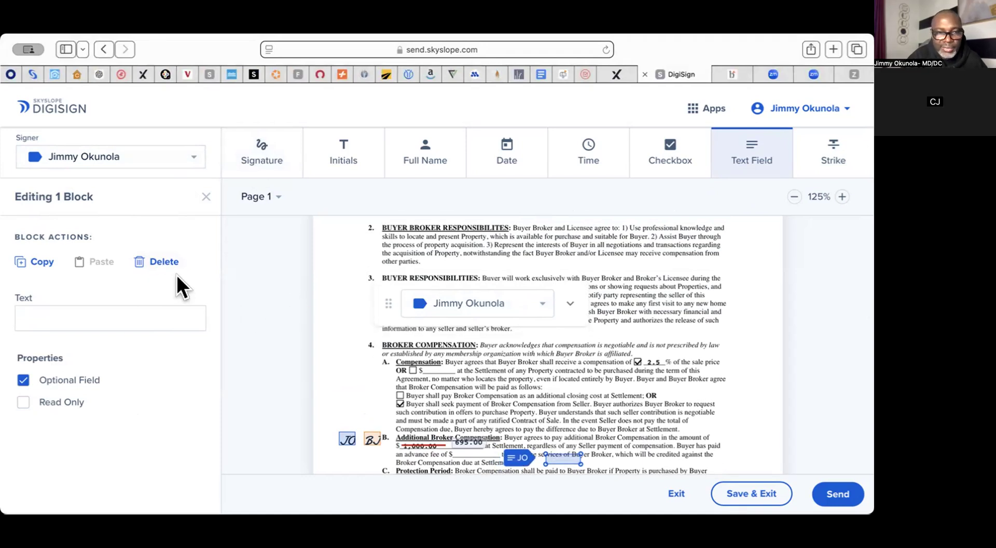
left_click(163, 261)
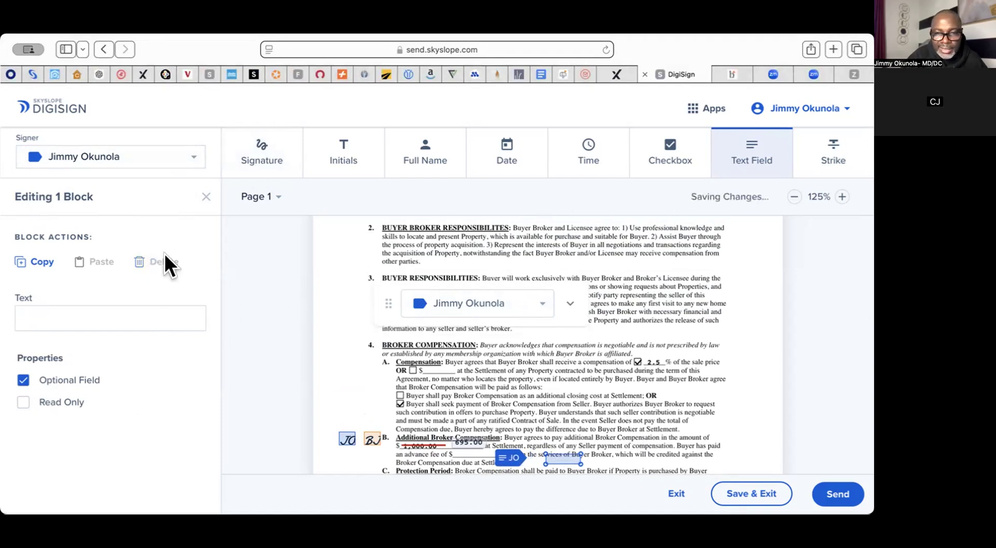
left_click(470, 442)
left_click_drag(471, 441, 466, 444)
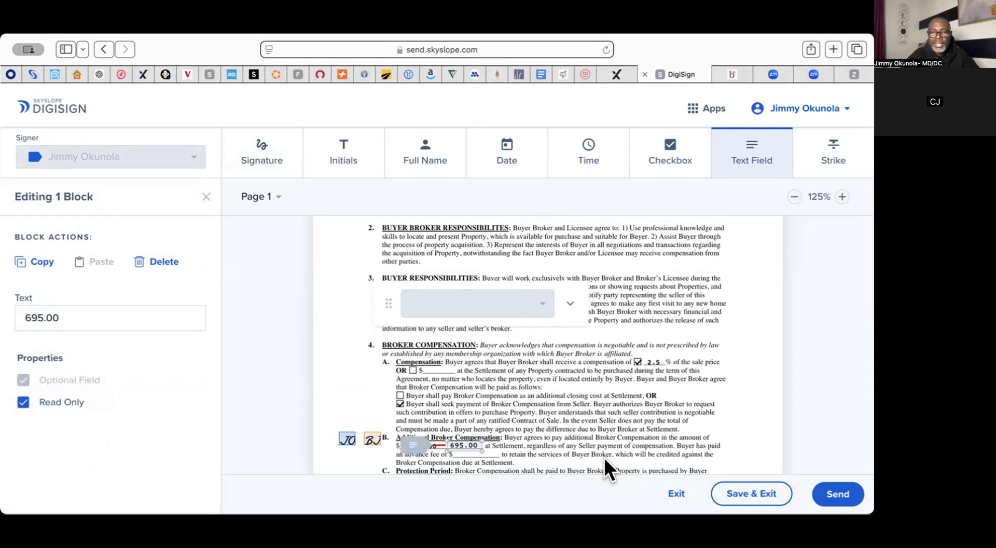
Step: Place an agent signature field on the Supervisor line of page 3
scroll(604, 458, "down", 15)
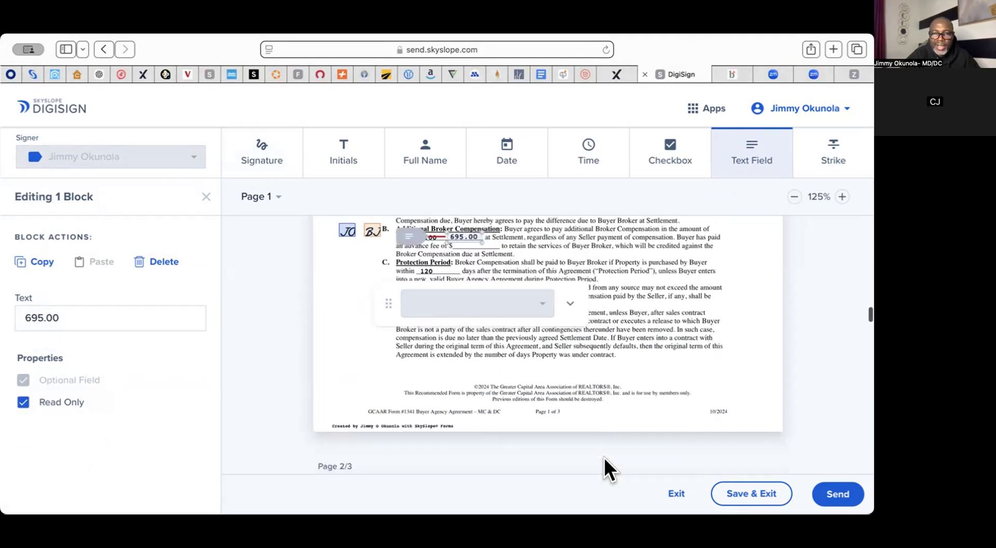
scroll(604, 457, "down", 10)
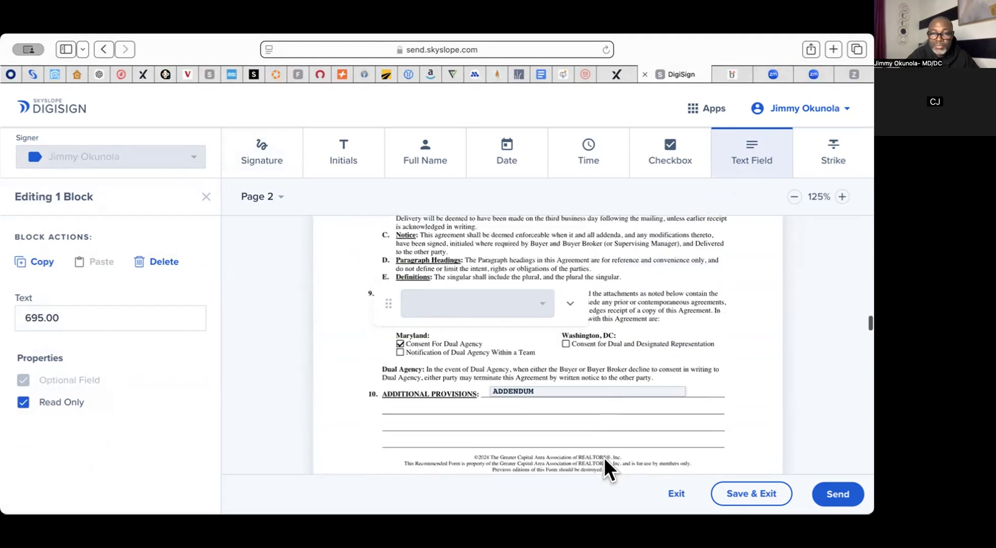
scroll(603, 457, "down", 5)
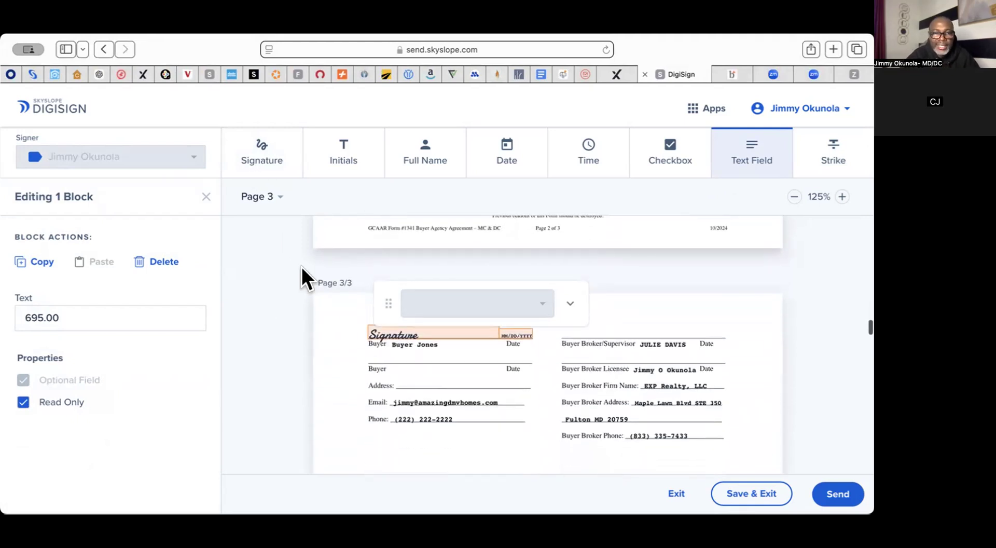
left_click(255, 157)
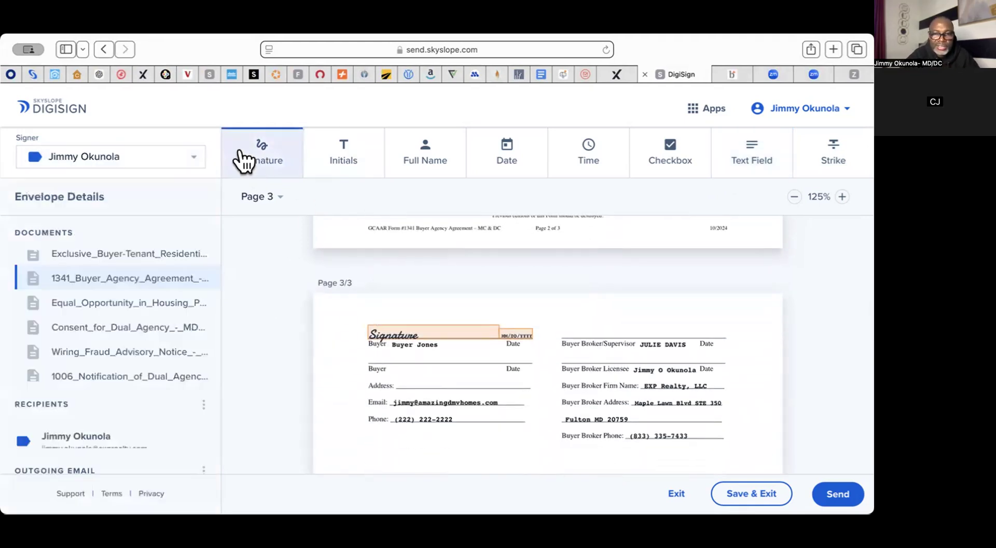
scroll(588, 345, "up", 1)
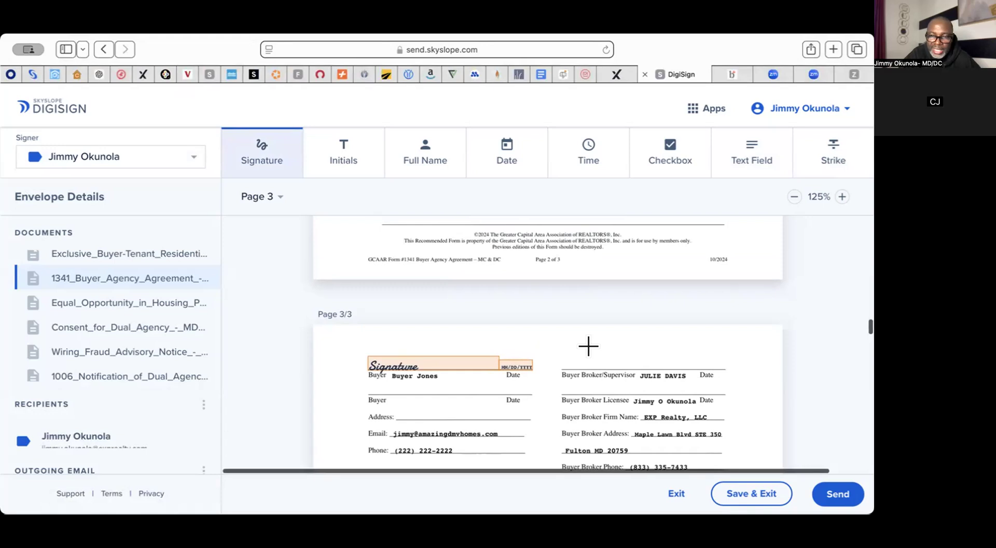
left_click(565, 363)
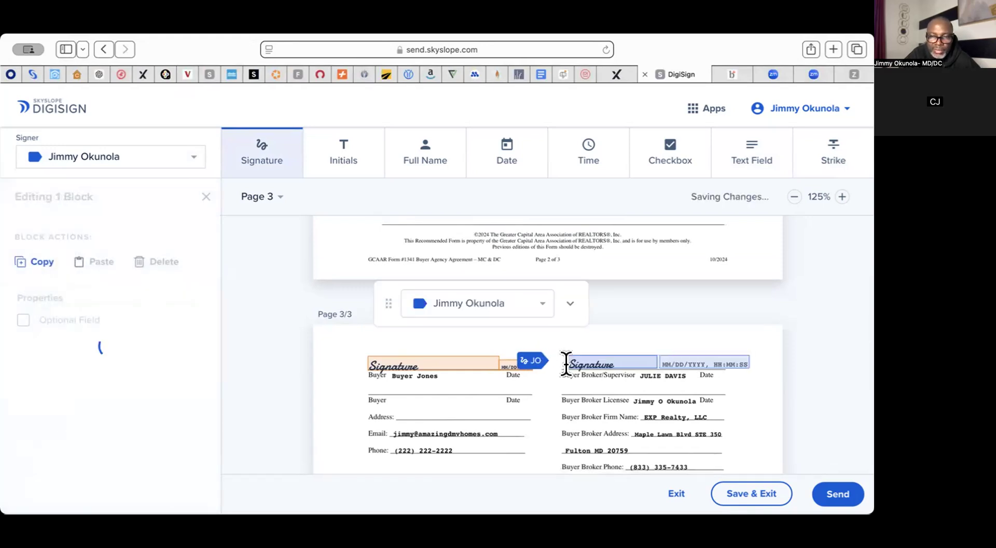
Step: Move the signature and date fields down onto the Buyer Broker Licensee line
scroll(565, 365, "down", 3)
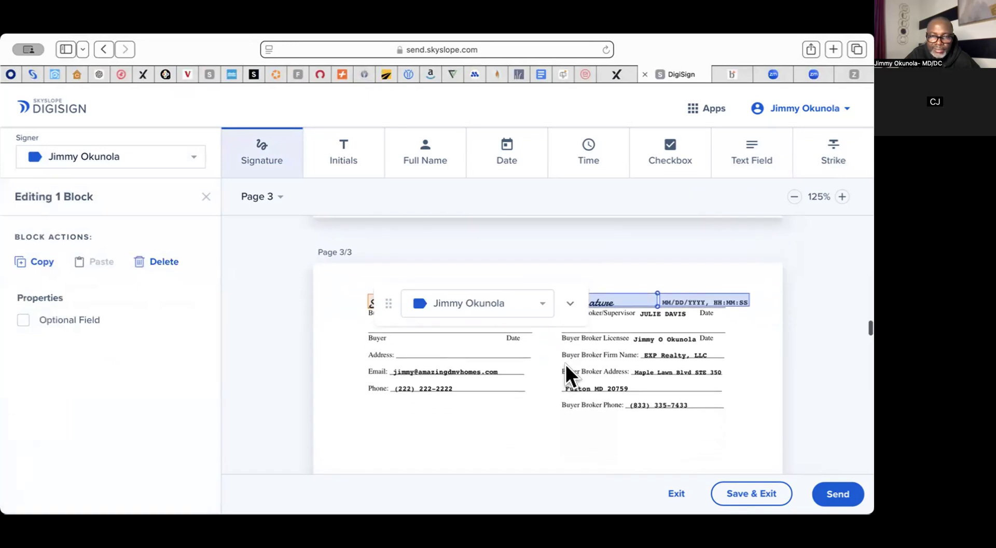
scroll(566, 364, "up", 2)
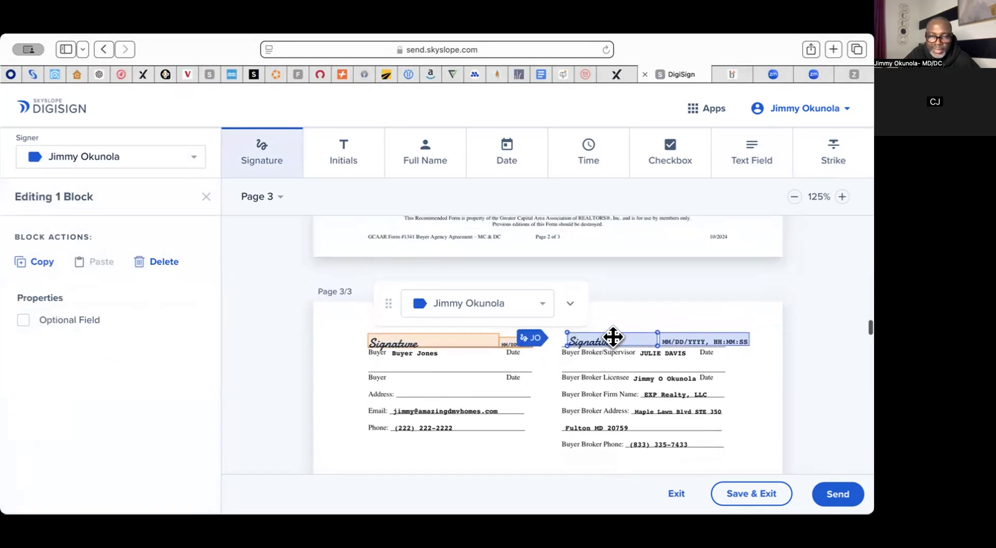
scroll(628, 384, "down", 1)
scroll(627, 381, "down", 1)
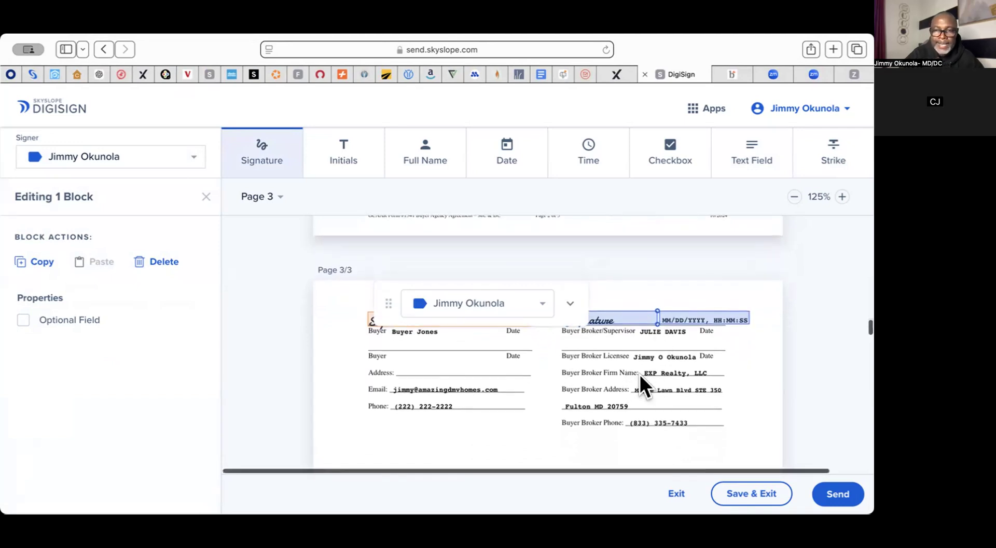
scroll(640, 374, "down", 1)
scroll(639, 374, "down", 1)
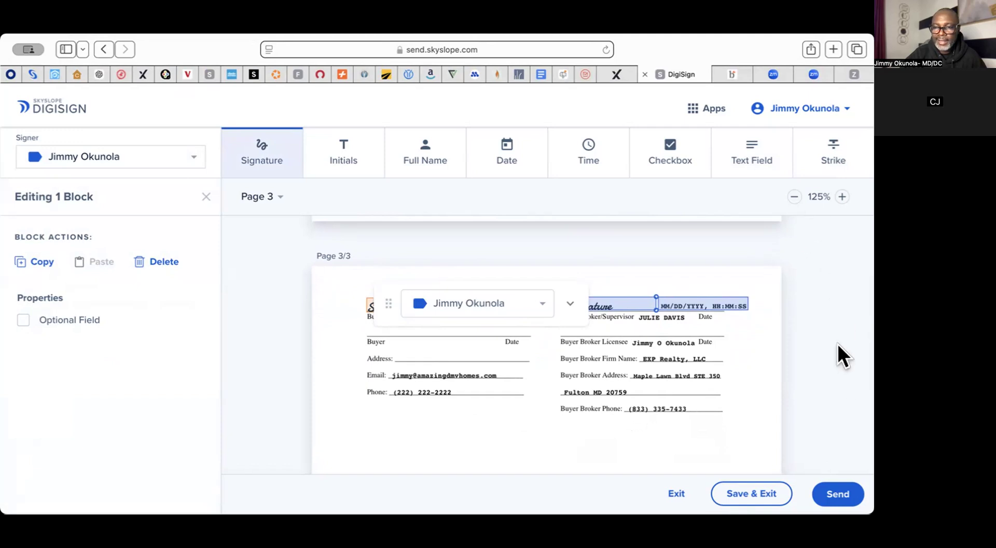
scroll(597, 405, "down", 10)
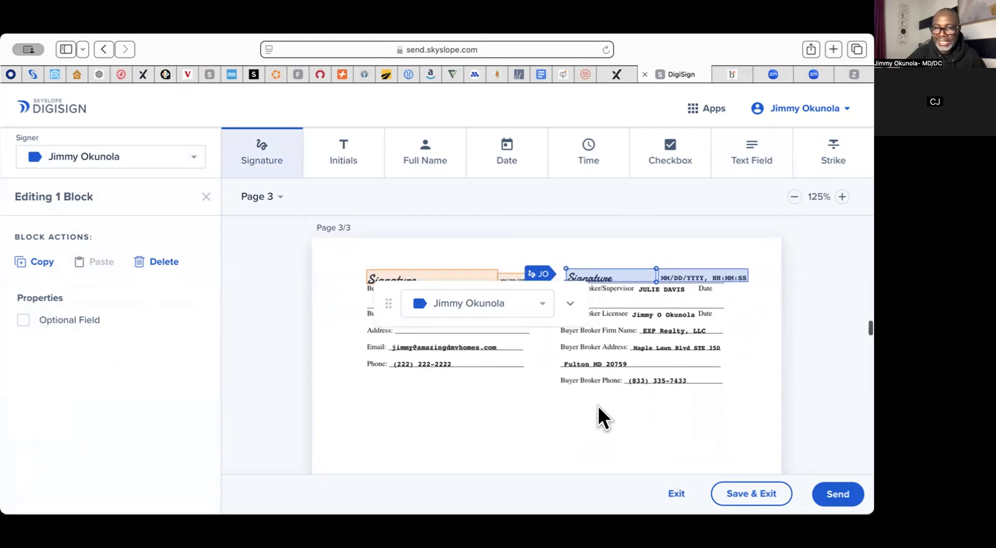
scroll(598, 406, "up", 4)
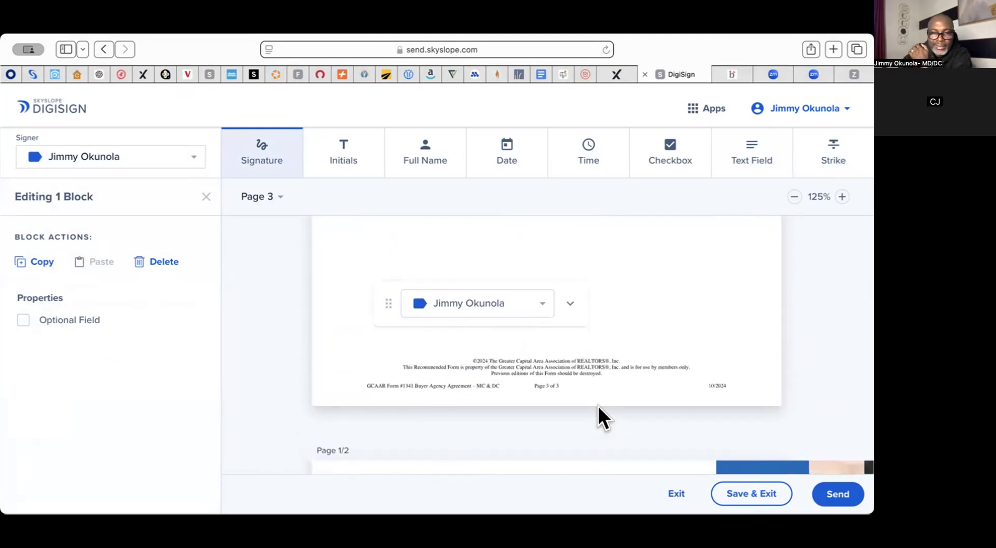
scroll(597, 406, "up", 3)
scroll(597, 406, "up", 5)
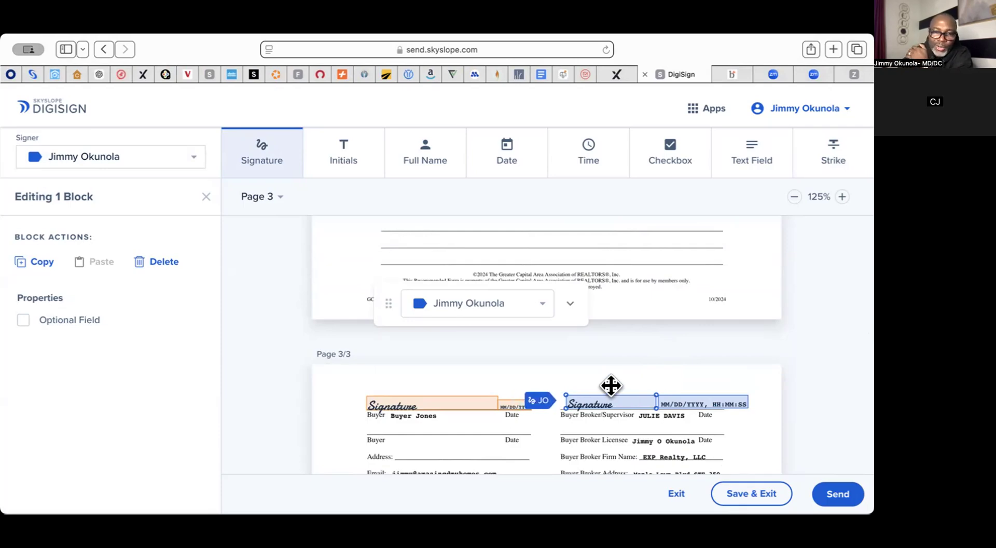
scroll(610, 385, "up", 20)
scroll(611, 385, "up", 10)
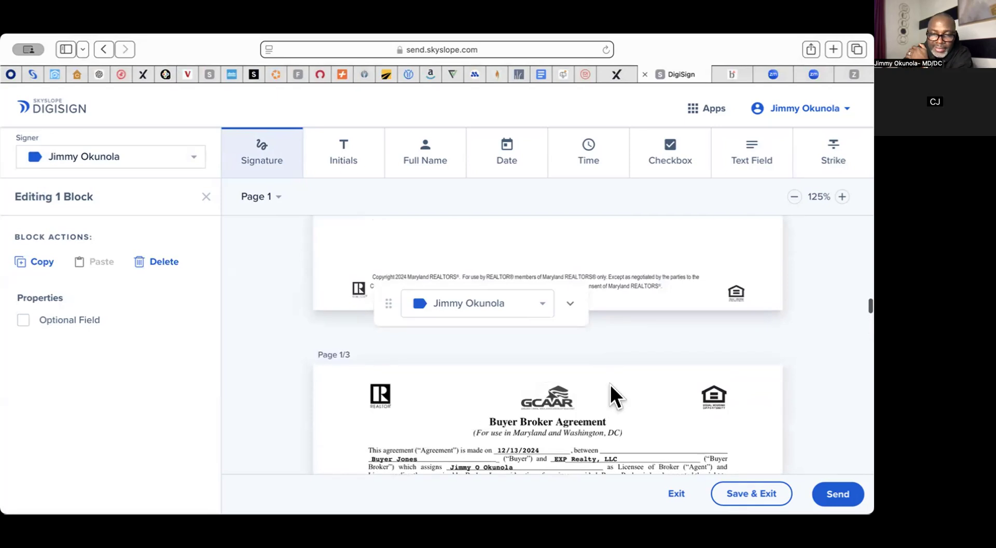
scroll(610, 384, "down", 3)
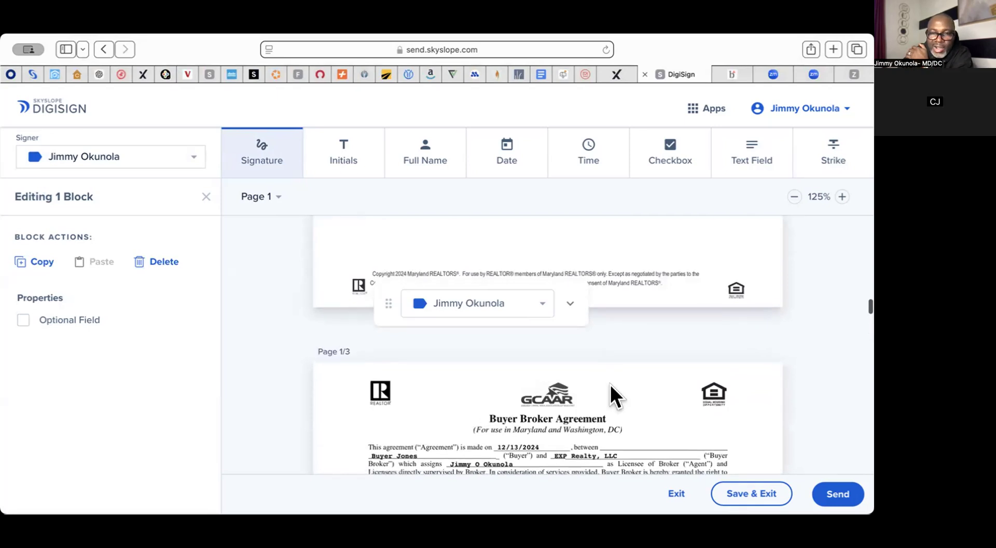
scroll(610, 385, "down", 20)
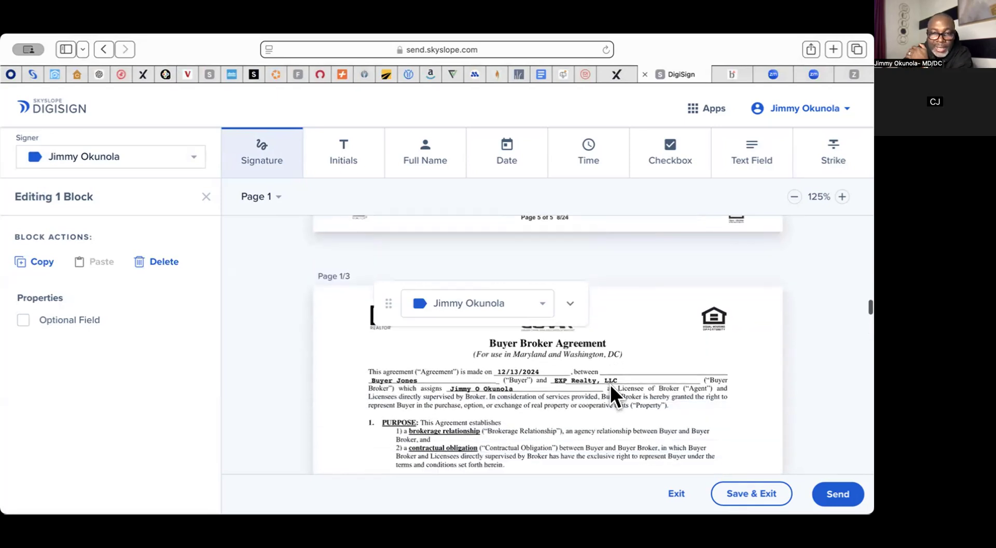
scroll(610, 386, "down", 20)
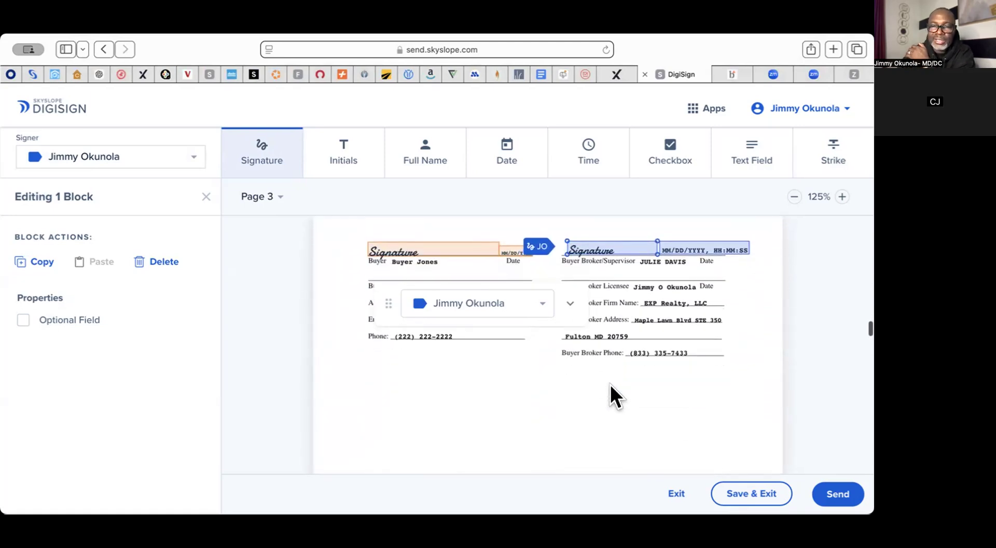
scroll(610, 385, "up", 5)
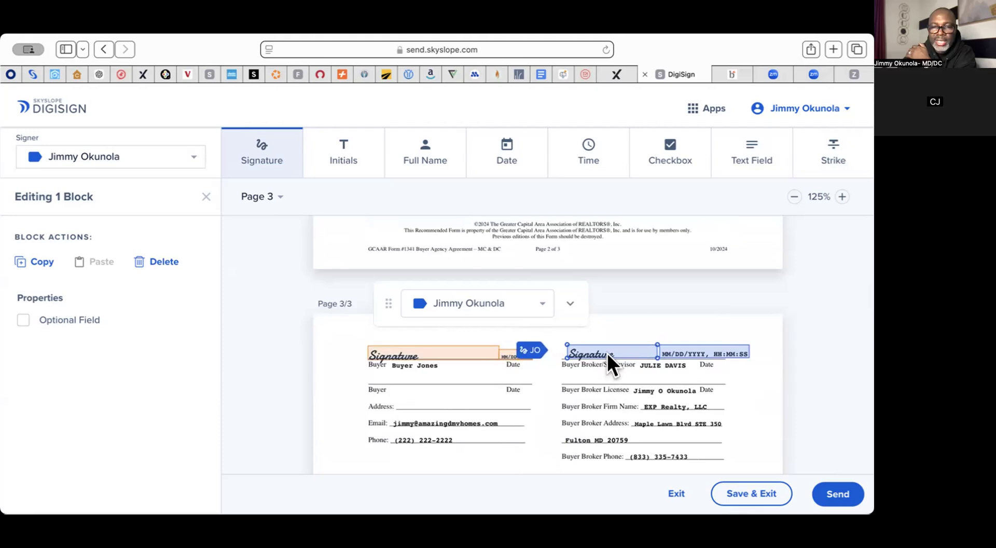
left_click_drag(608, 356, 600, 377)
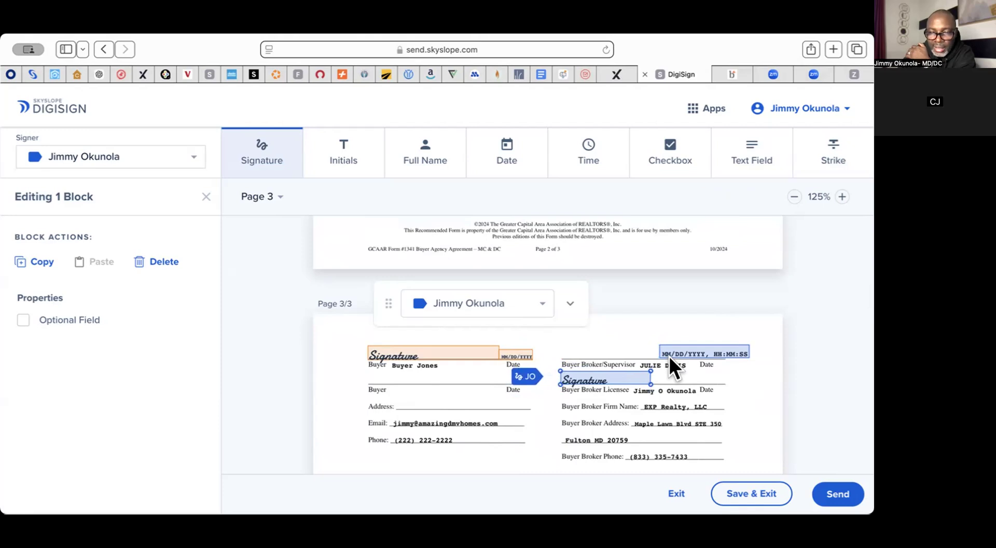
left_click_drag(692, 356, 689, 383)
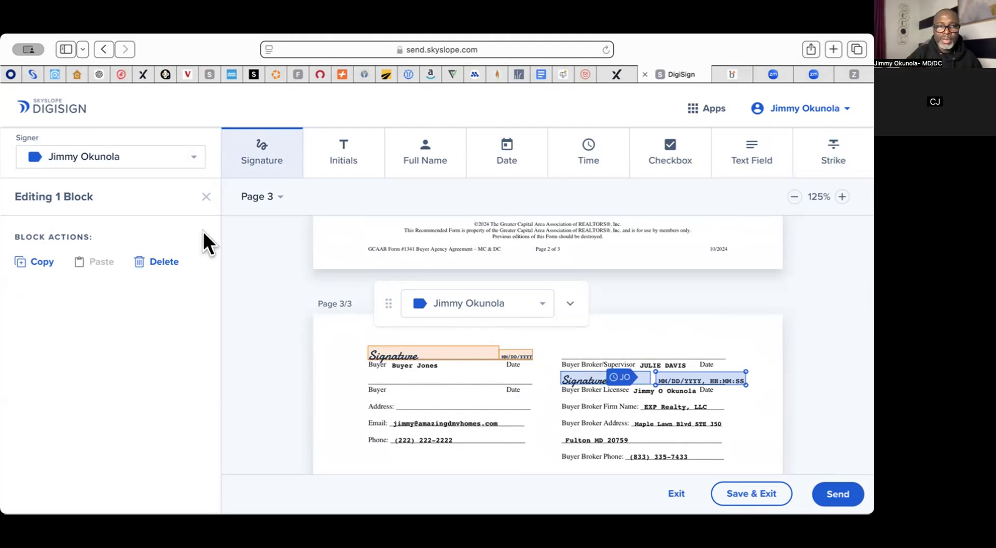
left_click(191, 167)
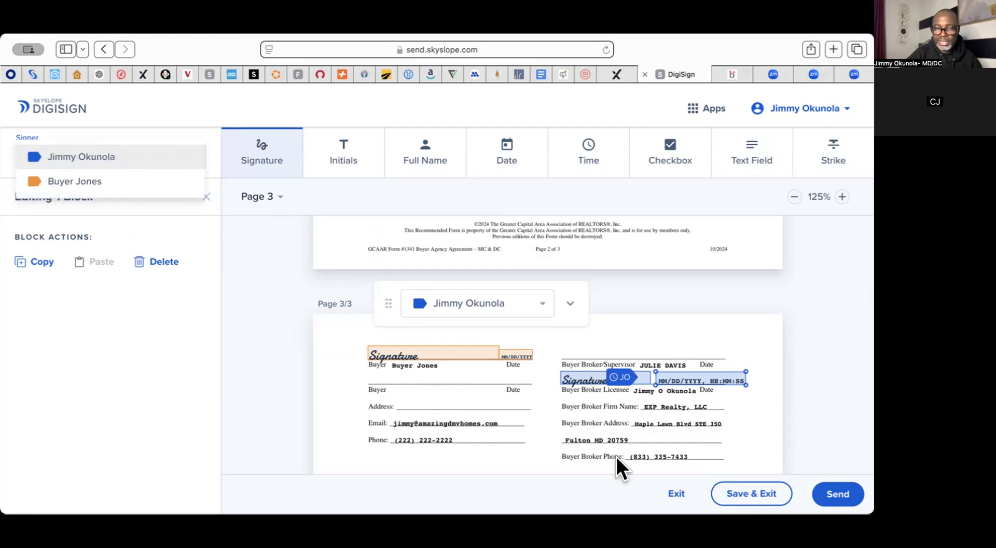
left_click(248, 269)
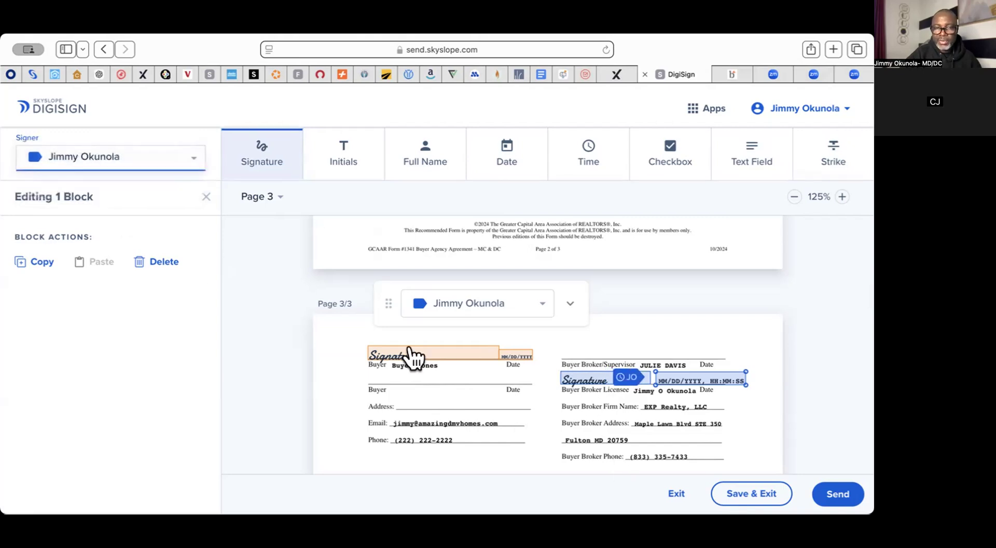
scroll(478, 428, "down", 2)
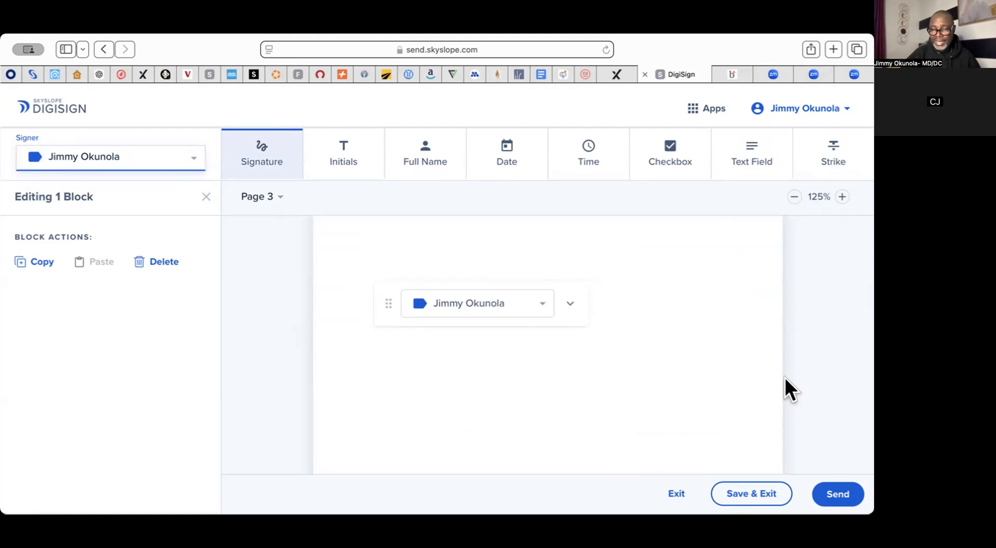
Step: Save and exit the envelope, then reopen the first draft envelope from the Envelopes list for editing
left_click(746, 490)
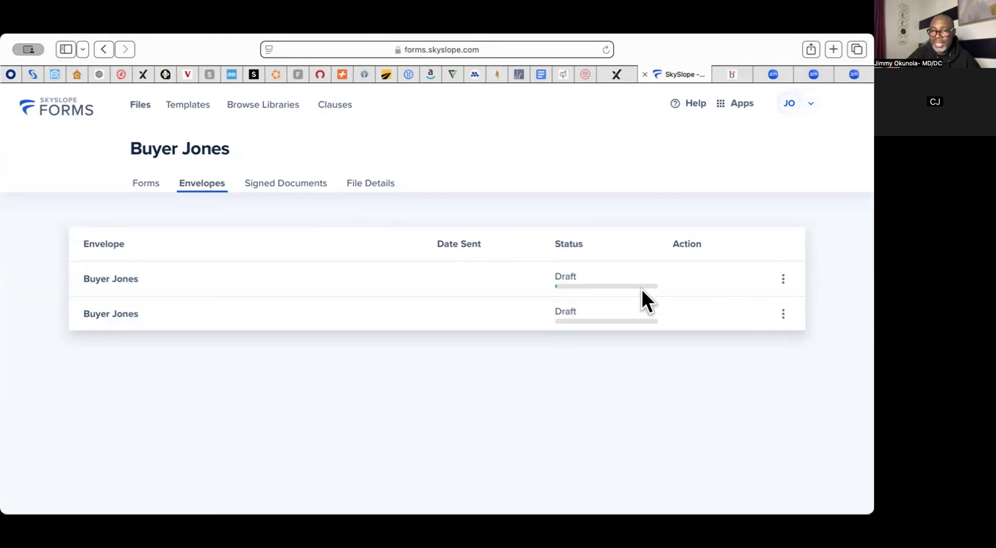
left_click(782, 276)
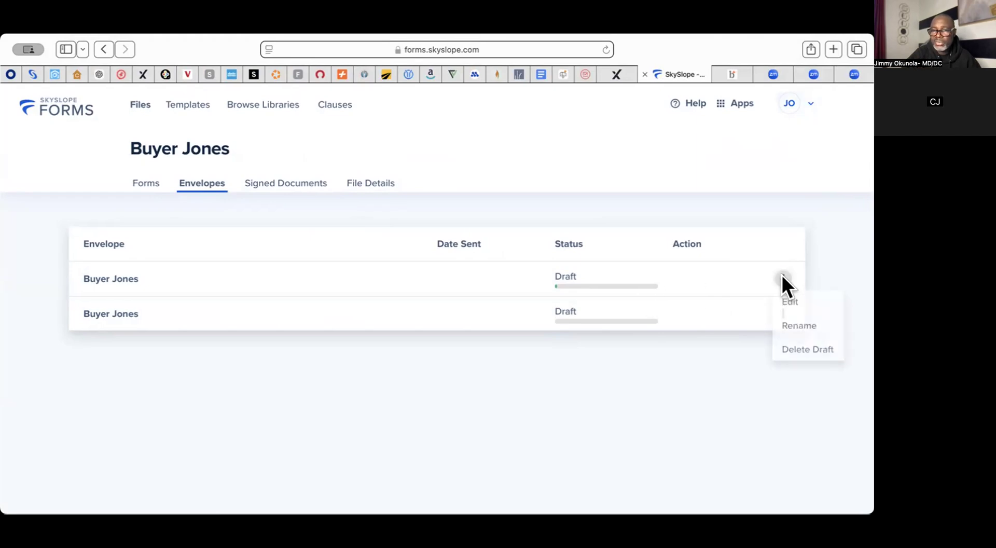
left_click(796, 301)
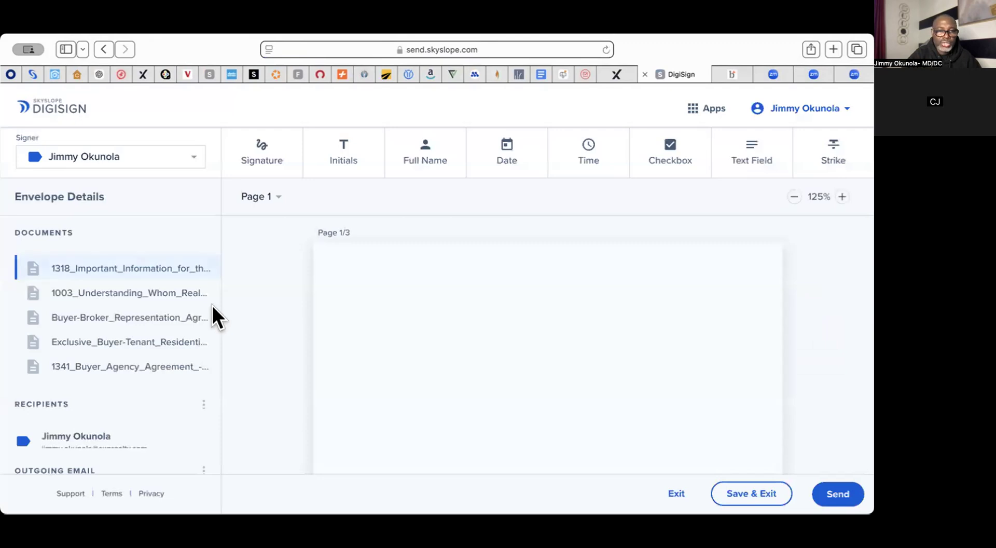
Step: Add a third signer from the contact suggestions to the signing order and save
left_click(196, 403)
left_click(218, 403)
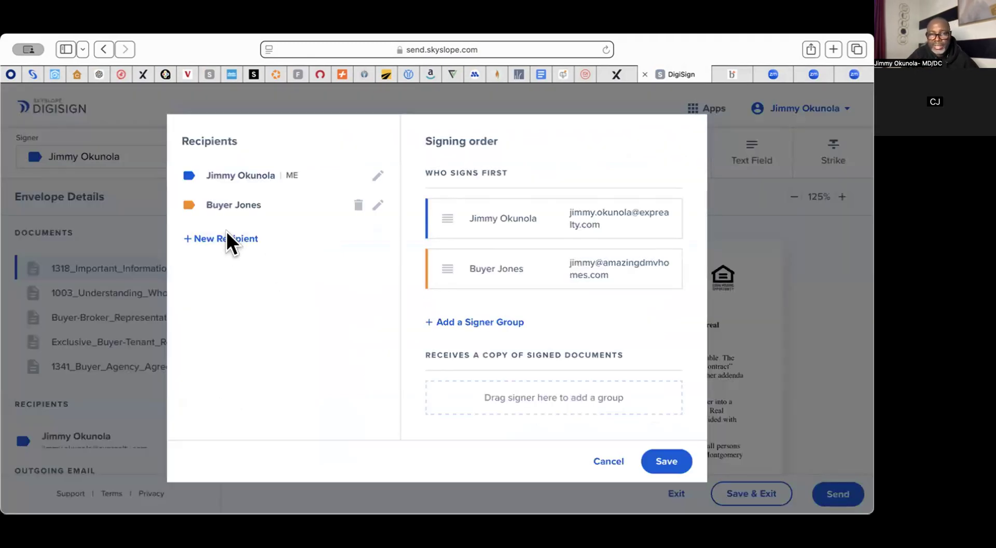
left_click(227, 233)
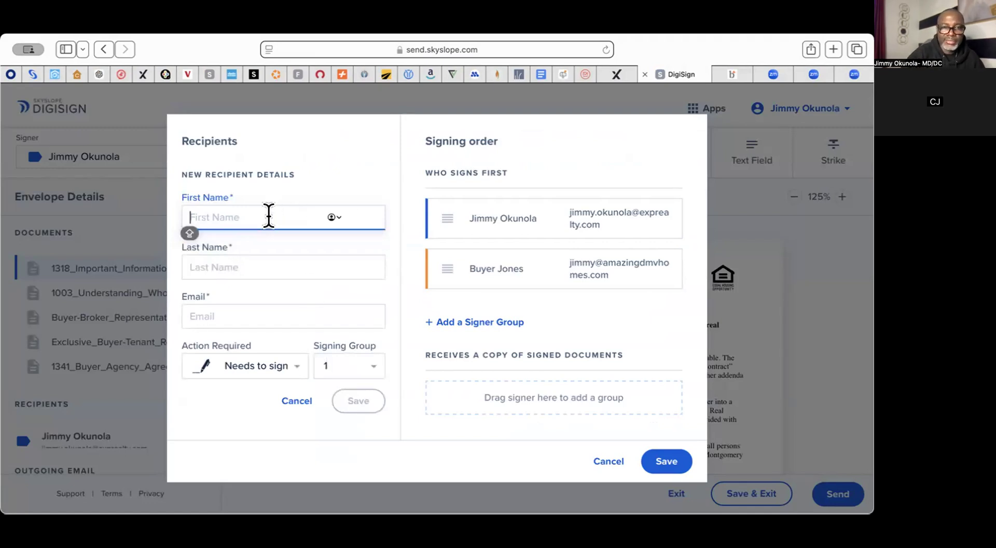
type("JU")
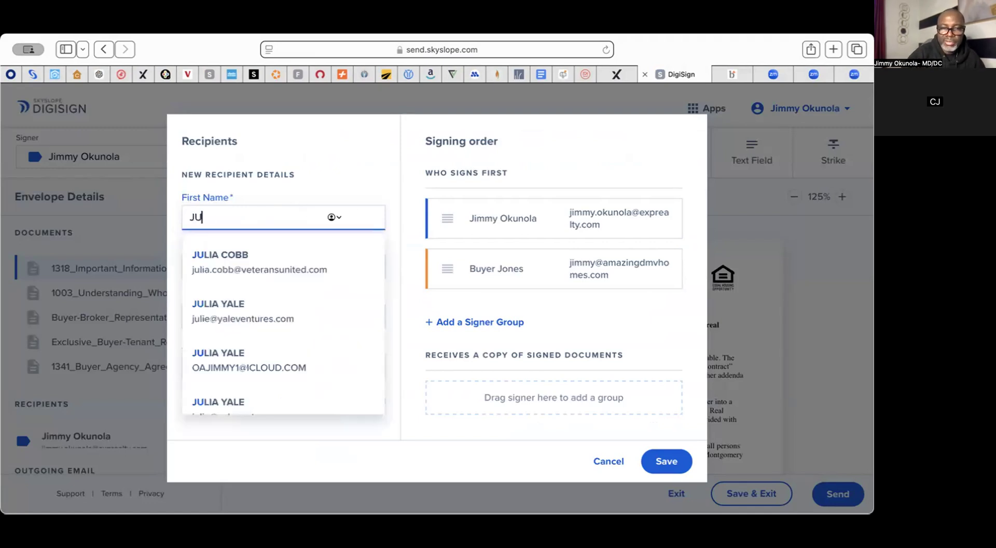
type("LIE")
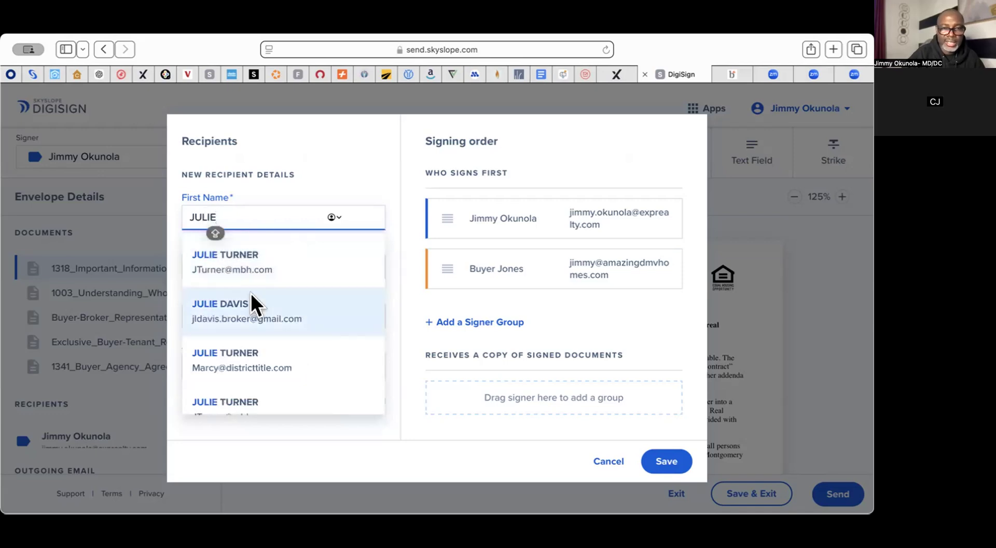
left_click(247, 295)
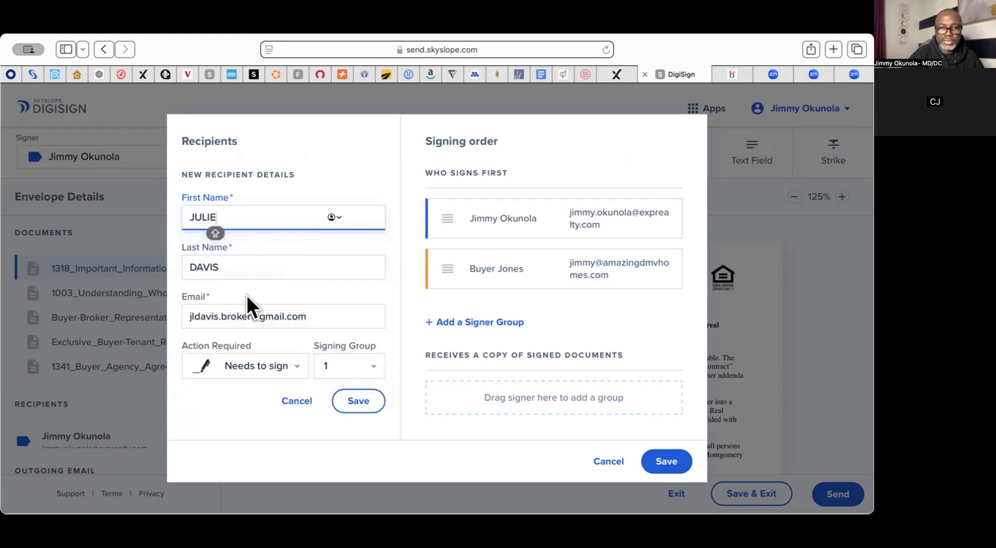
left_click(357, 405)
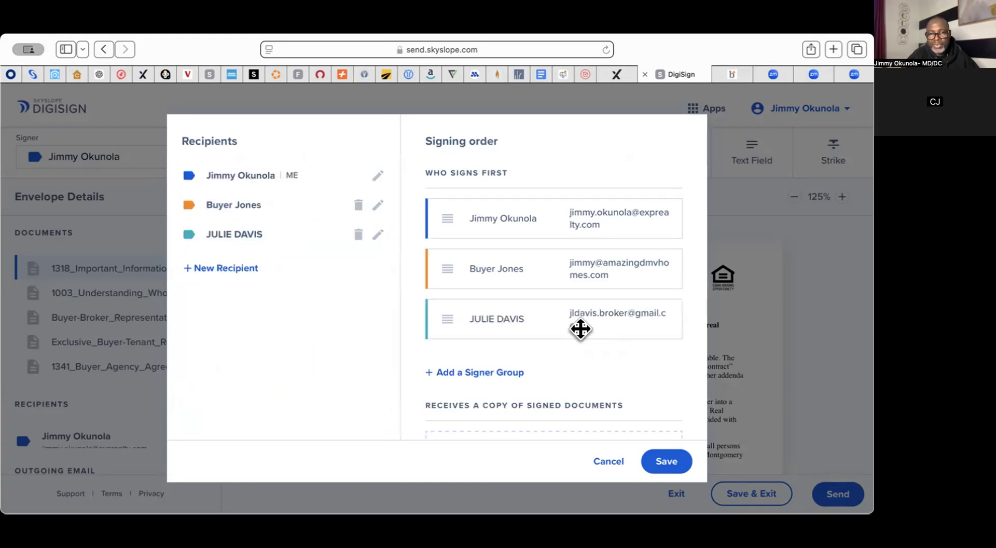
left_click(668, 458)
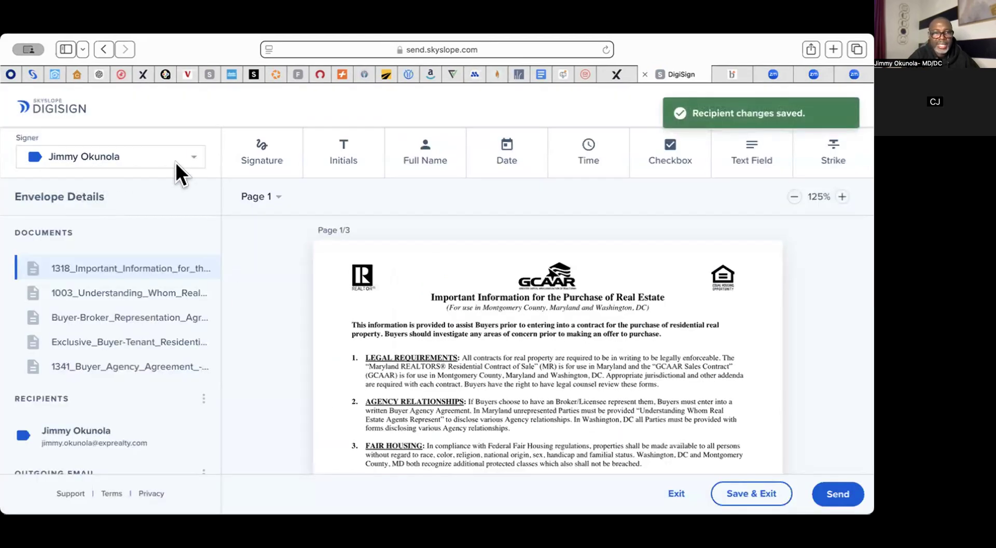
Step: Delete the newly added third signer in Edit Recipients and save the change
left_click(175, 159)
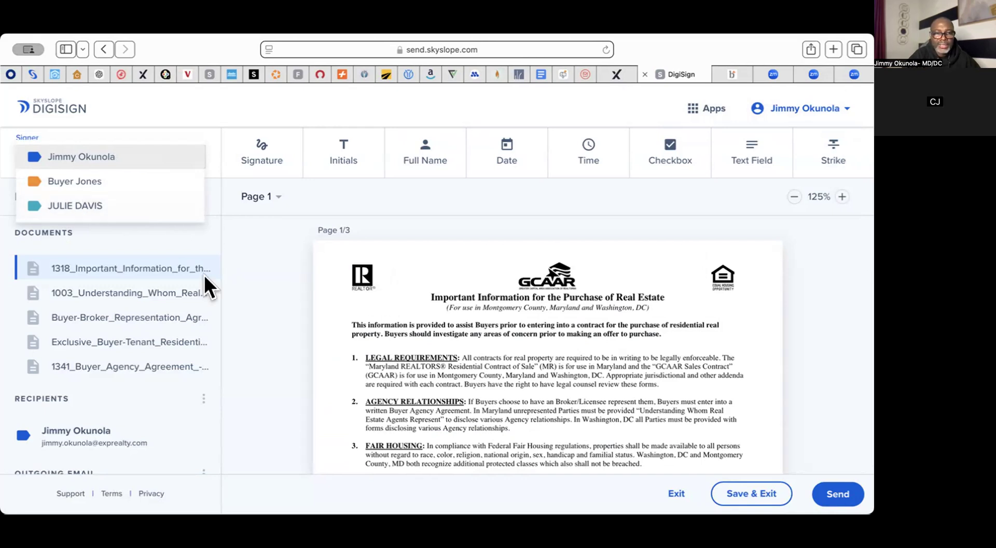
left_click(195, 391)
left_click(202, 395)
left_click(226, 397)
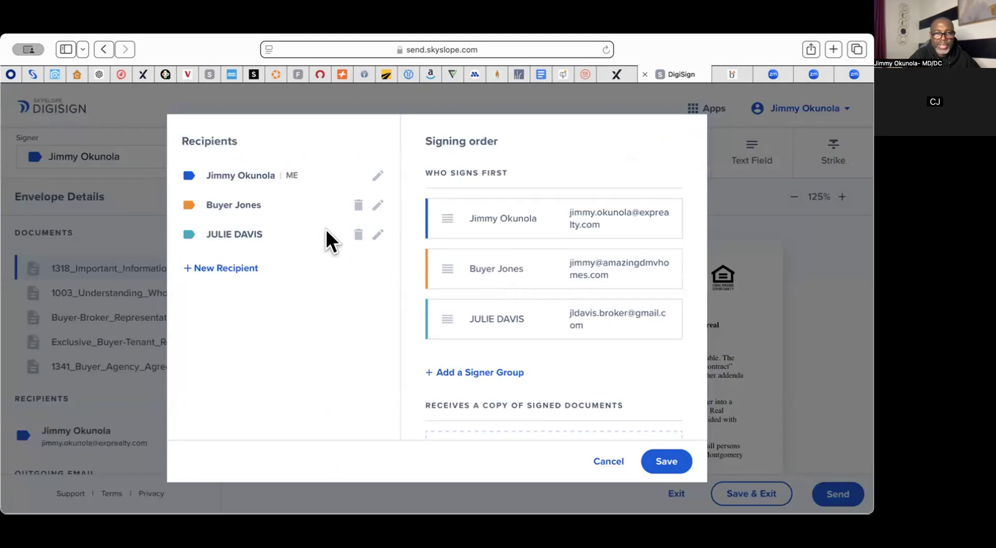
left_click(357, 235)
left_click(664, 462)
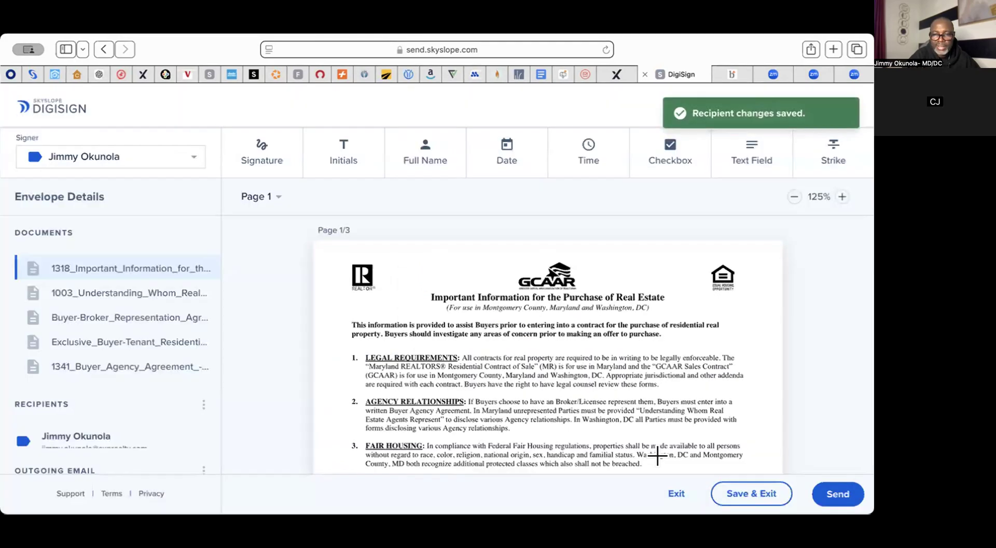
scroll(657, 455, "down", 10)
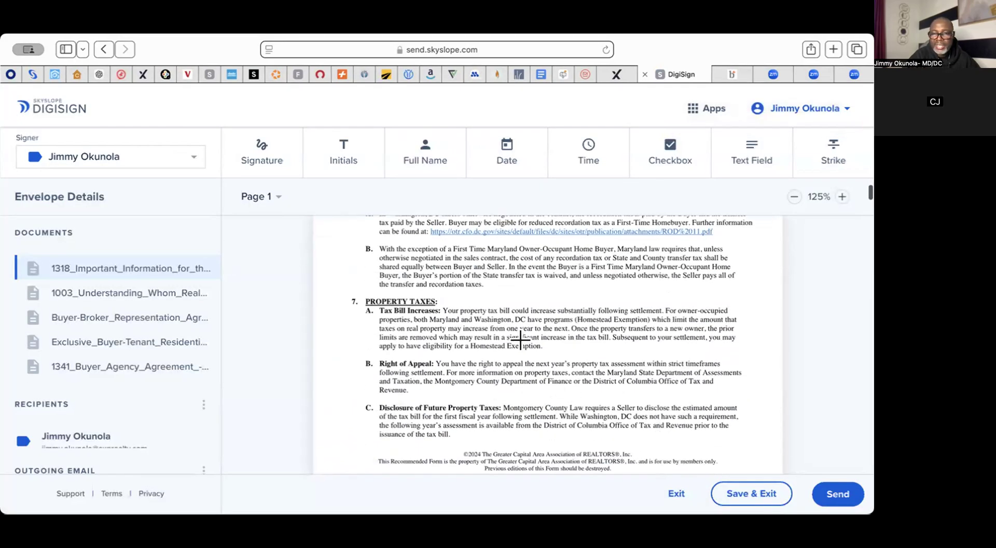
Step: Open the send email for the envelope and regenerate its body in the Professional tone
left_click(841, 499)
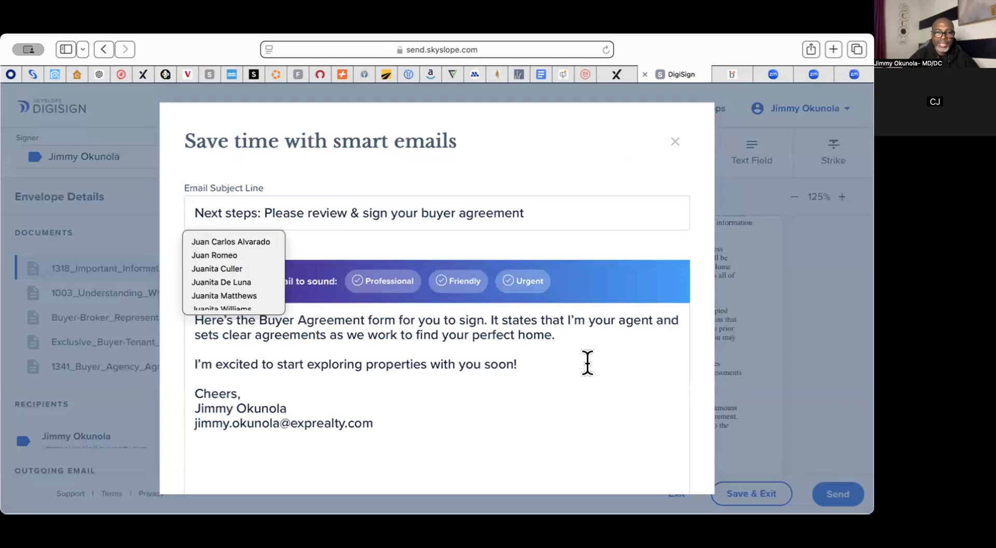
scroll(595, 396, "down", 2)
scroll(595, 396, "down", 2)
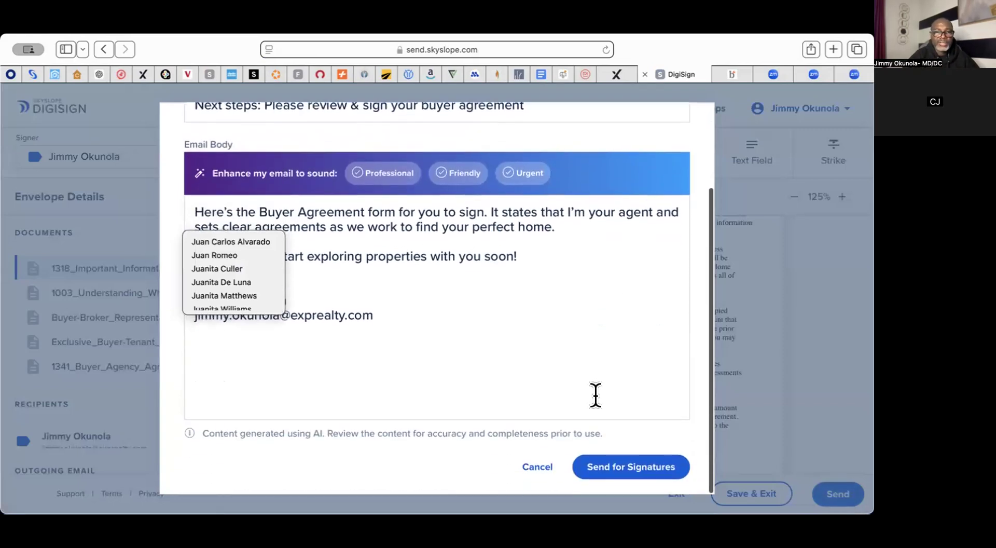
scroll(422, 259, "up", 4)
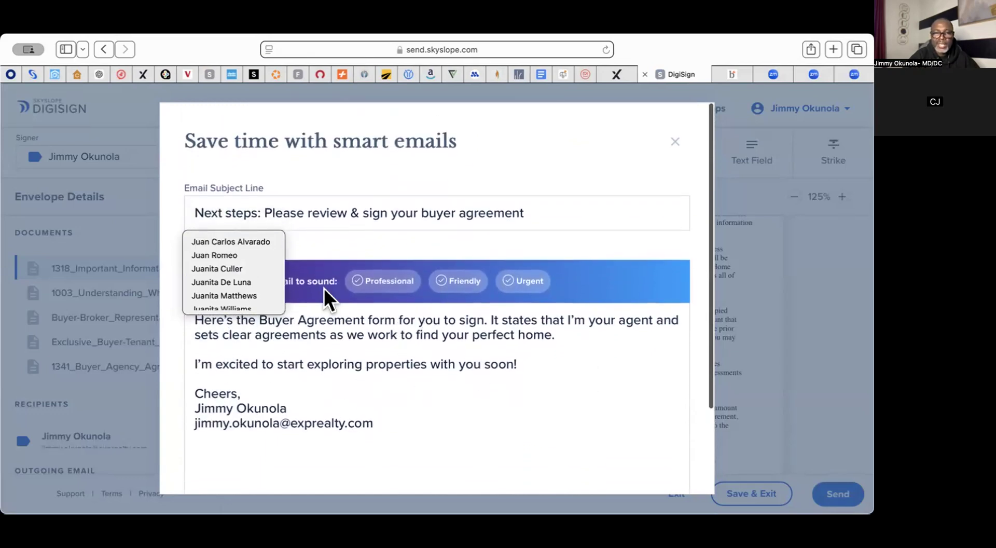
left_click(382, 283)
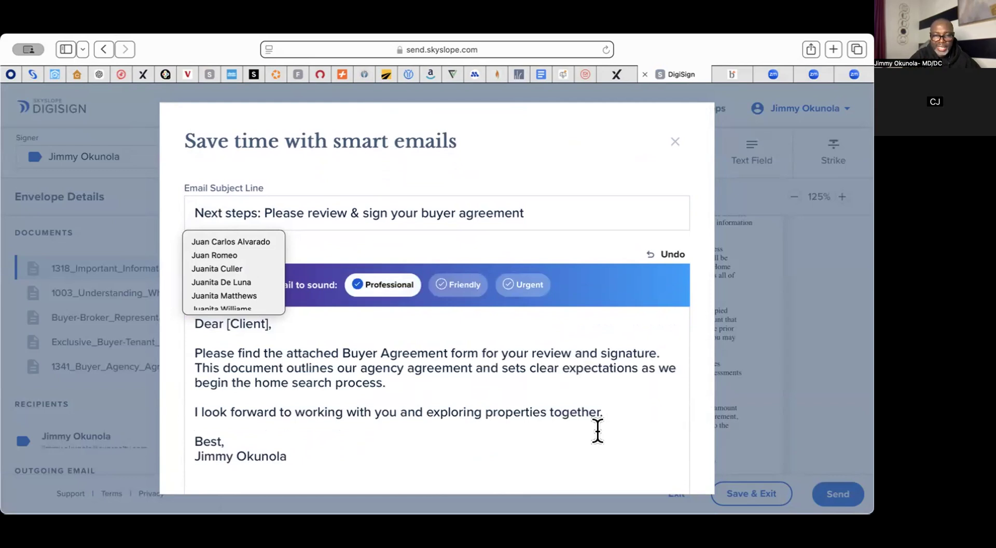
Step: Retype the period after 'process' in the email body
left_click(392, 382)
key("BackSpace")
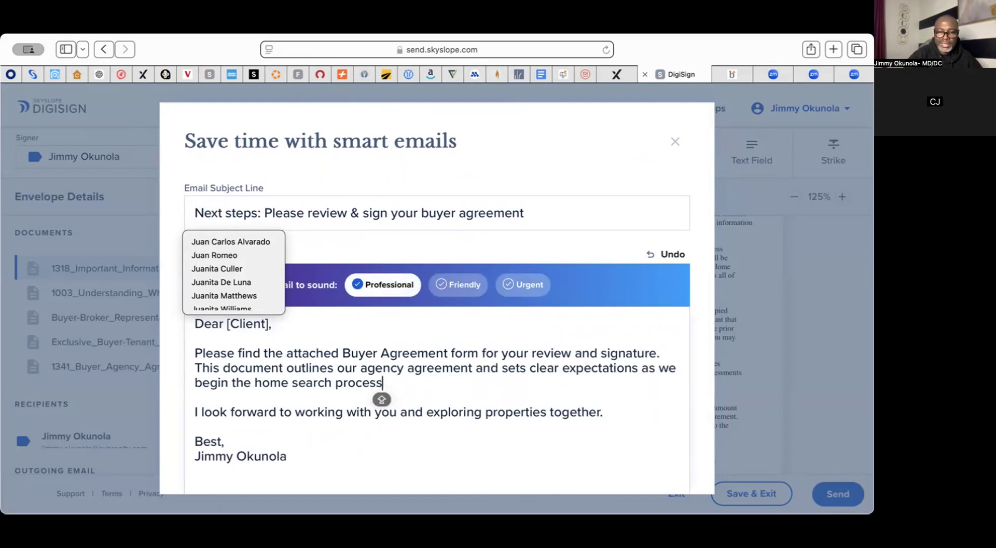
type(".")
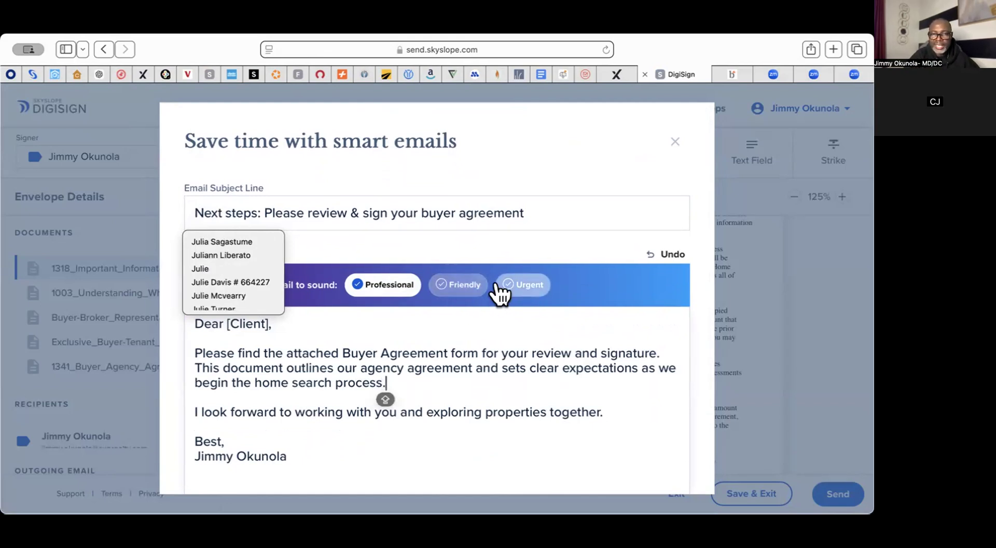
Step: Clear the whole email body and type 'Look at your agency agreement and sign please'
scroll(488, 350, "down", 3)
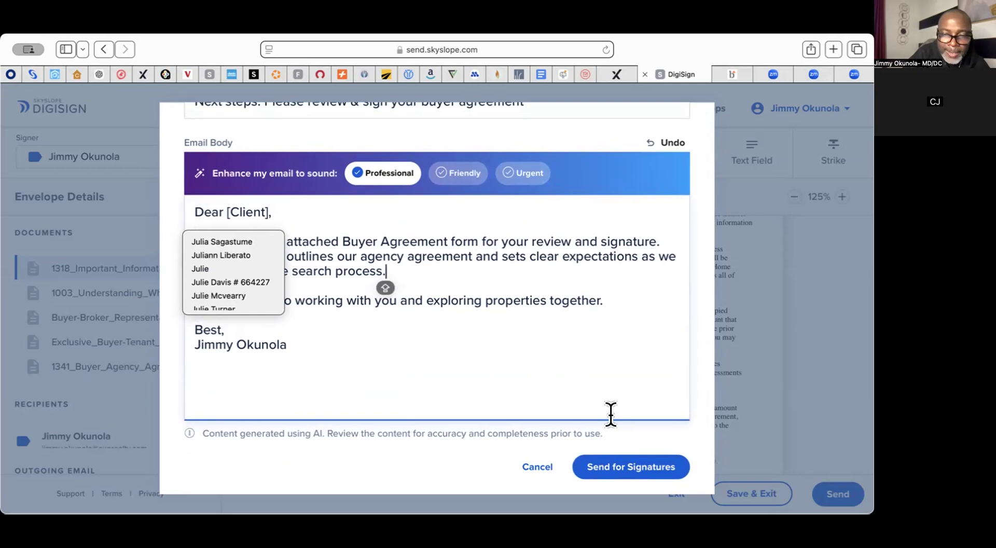
scroll(611, 414, "up", 1)
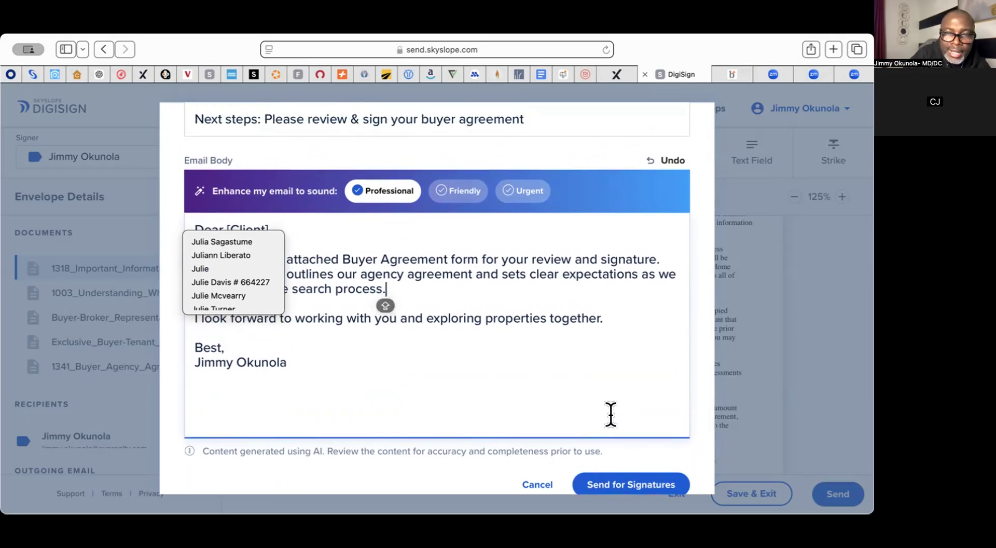
scroll(611, 414, "up", 3)
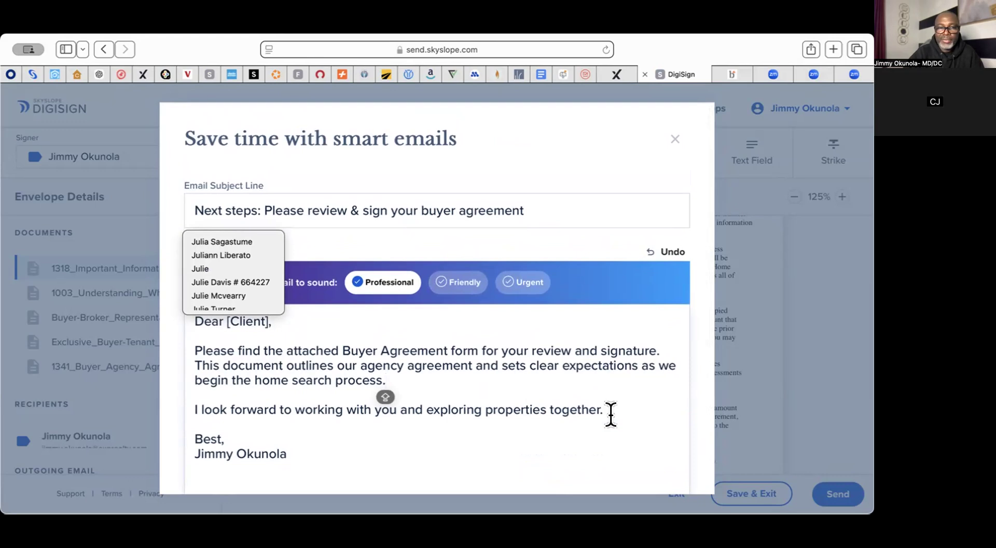
scroll(611, 414, "up", 1)
scroll(611, 414, "down", 1)
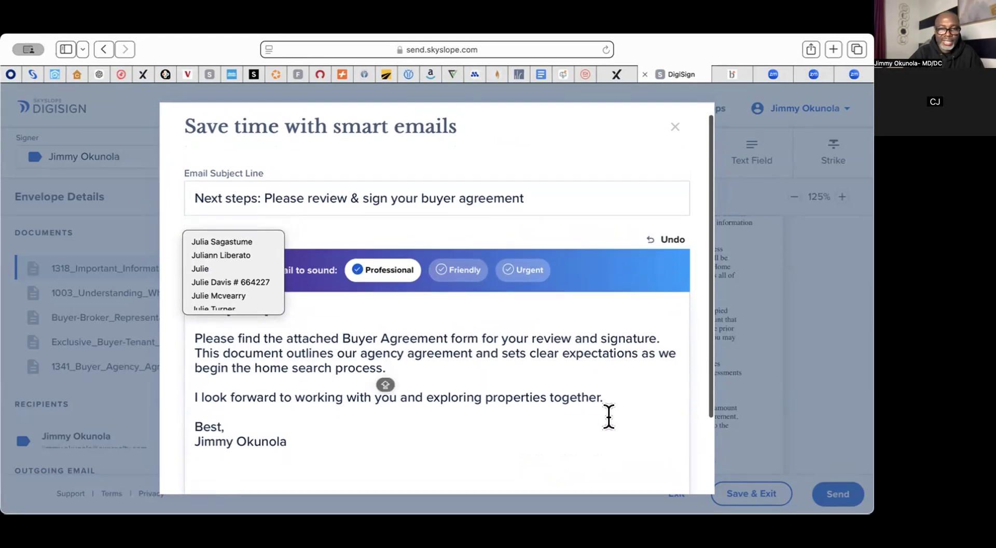
left_click_drag(371, 440, 351, 296)
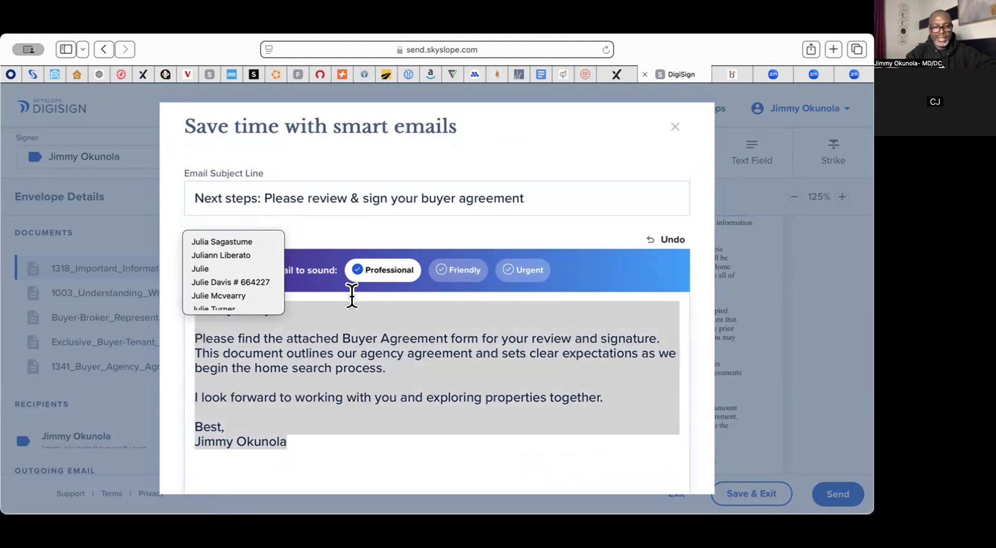
key("BackSpace")
type("lie")
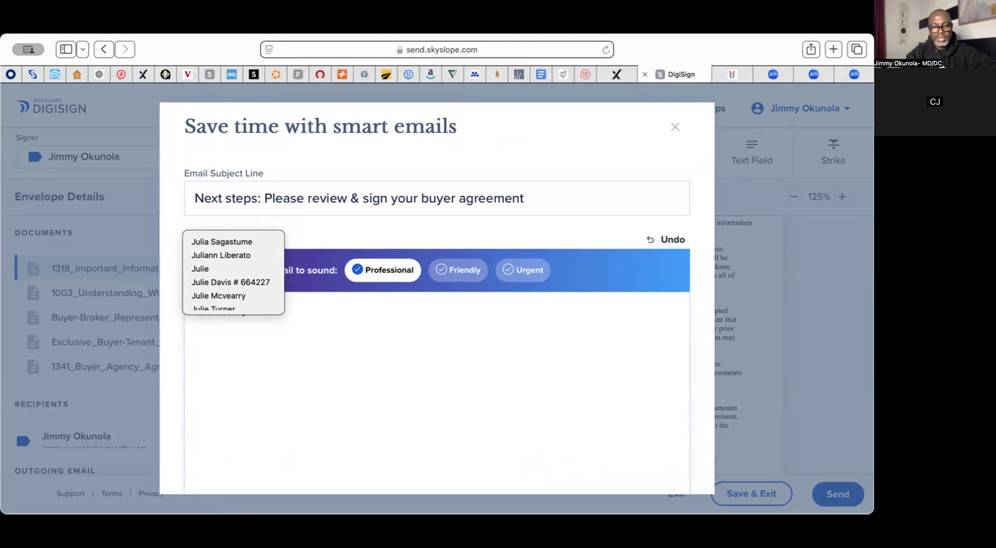
type("agen")
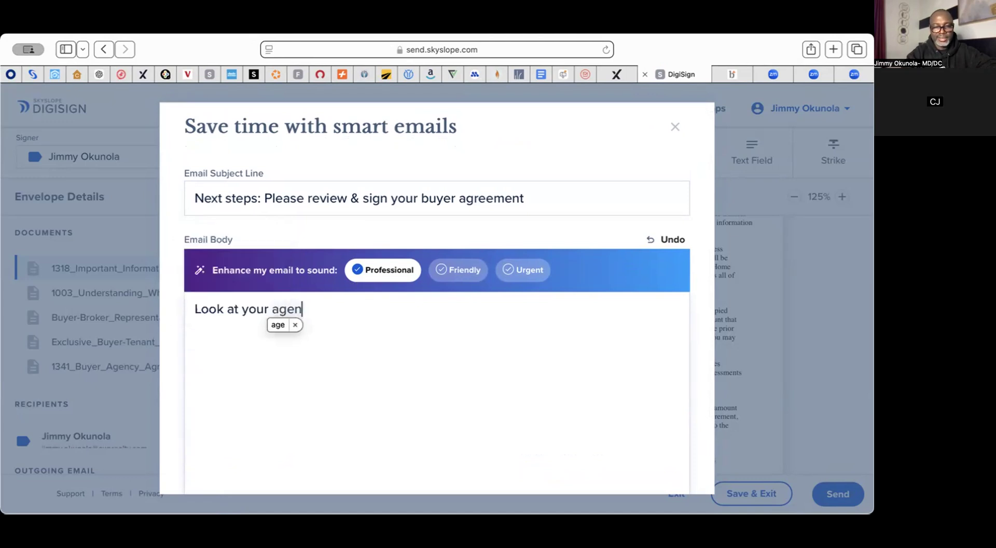
type("cy agreem")
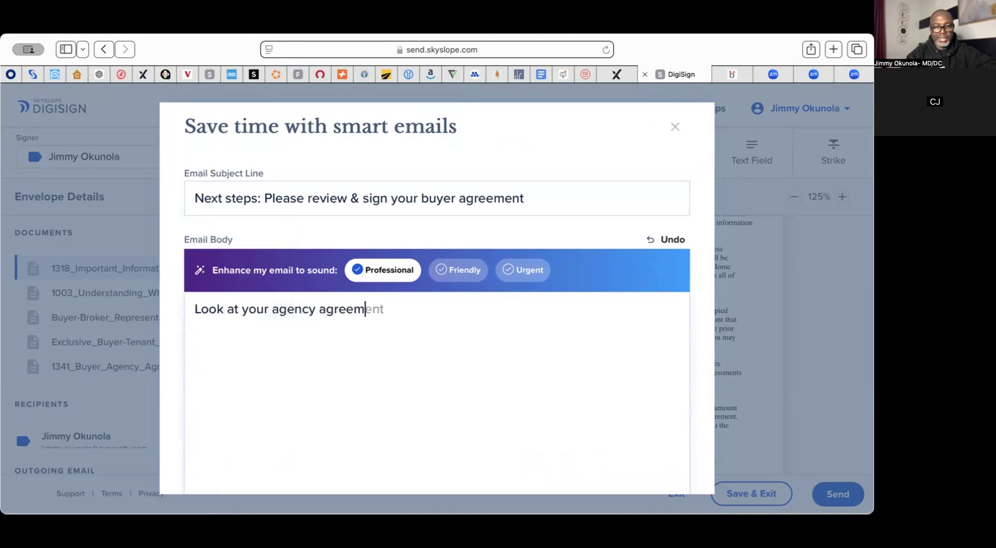
type("ent and s")
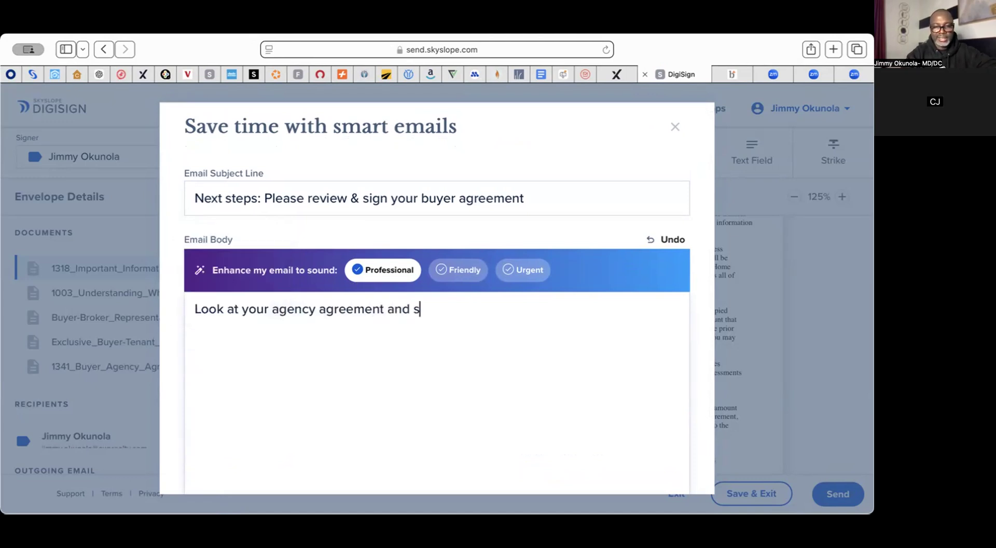
type("ign please")
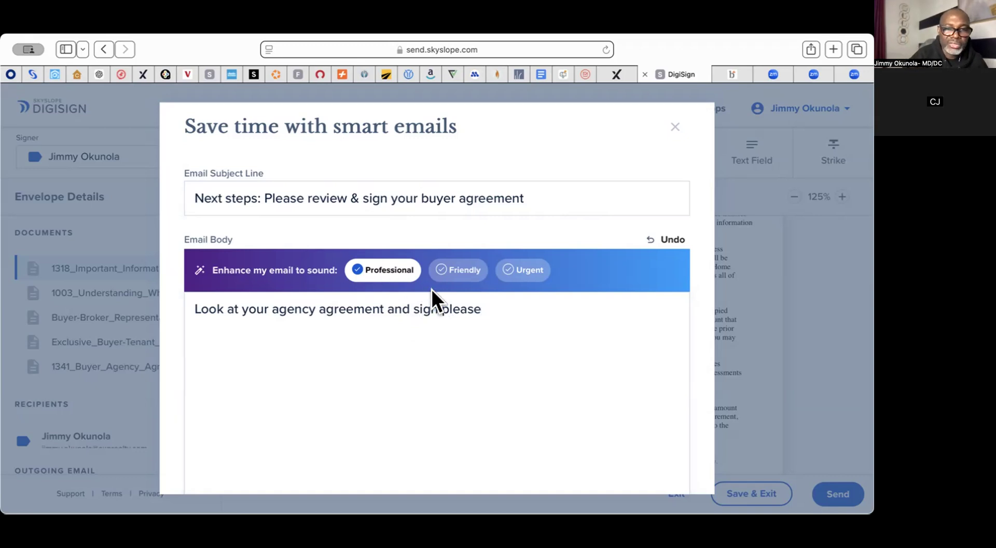
Step: Try Friendly and Urgent rewrites, then settle on a Professional-tone email body
left_click(457, 271)
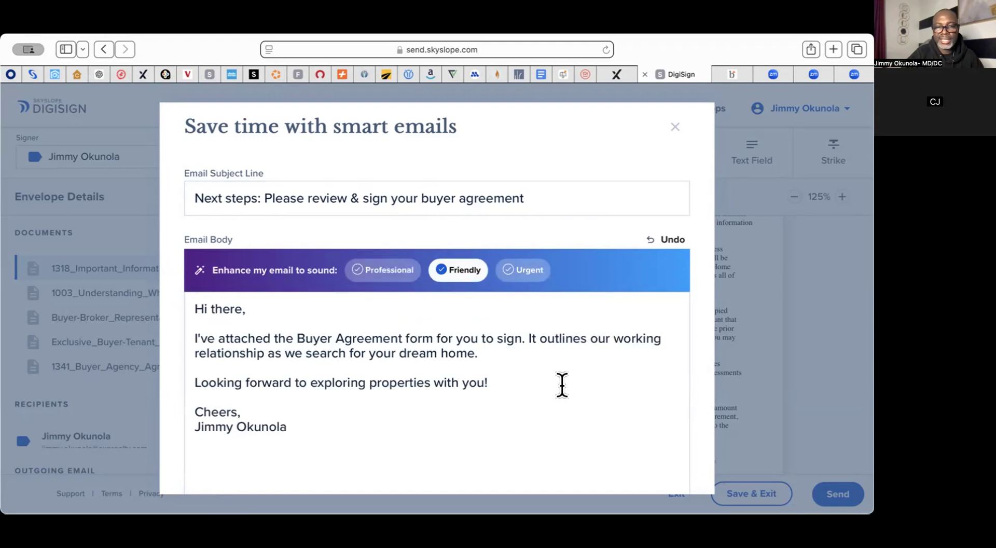
left_click(525, 270)
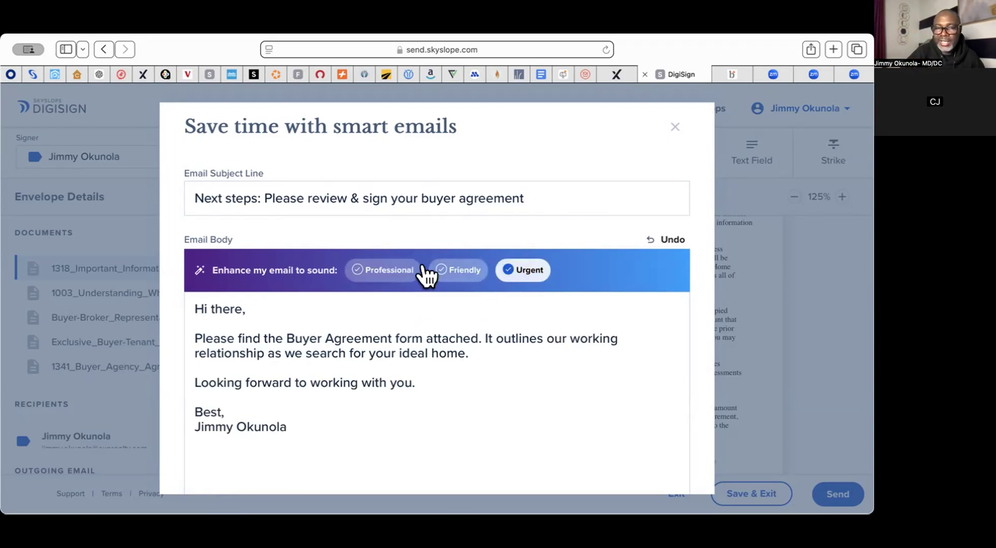
left_click(384, 267)
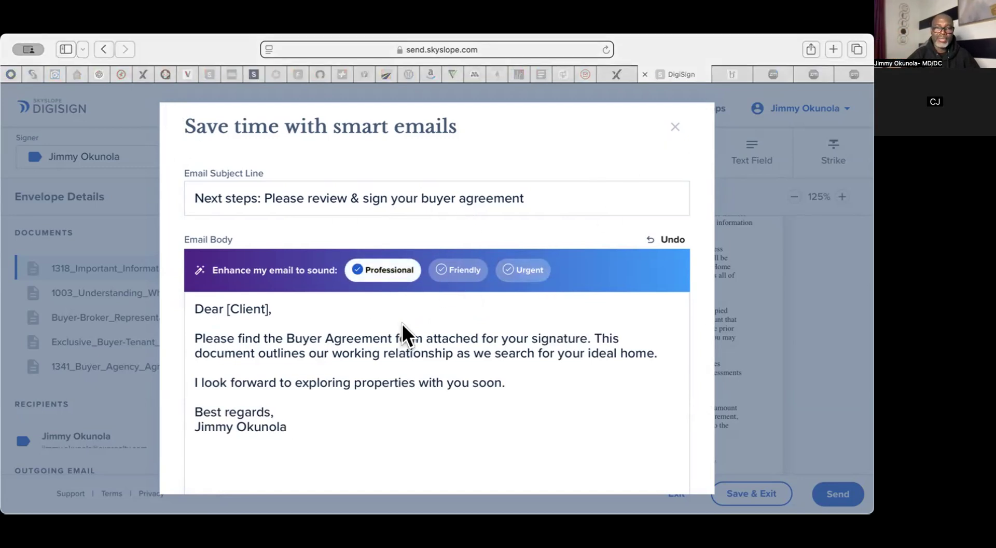
left_click(659, 235)
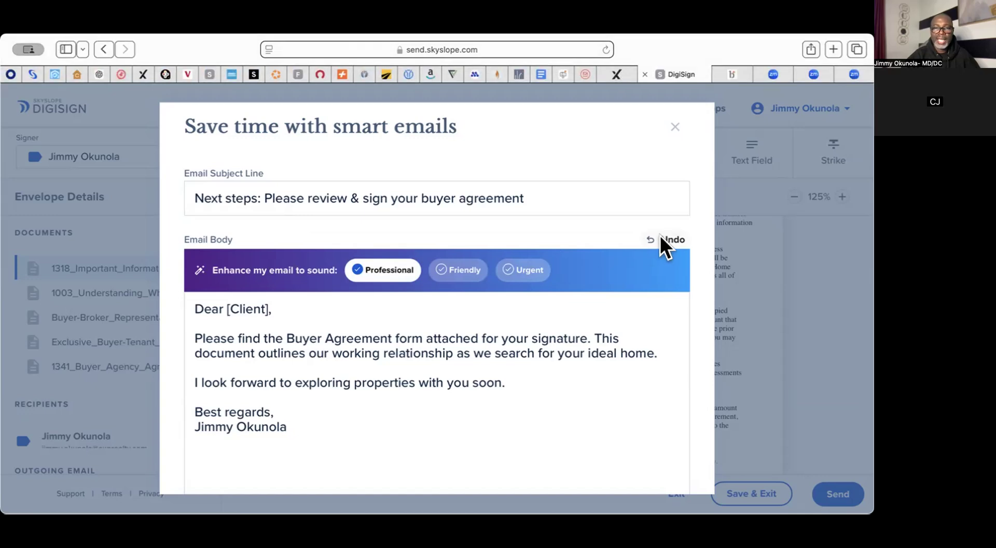
left_click(659, 235)
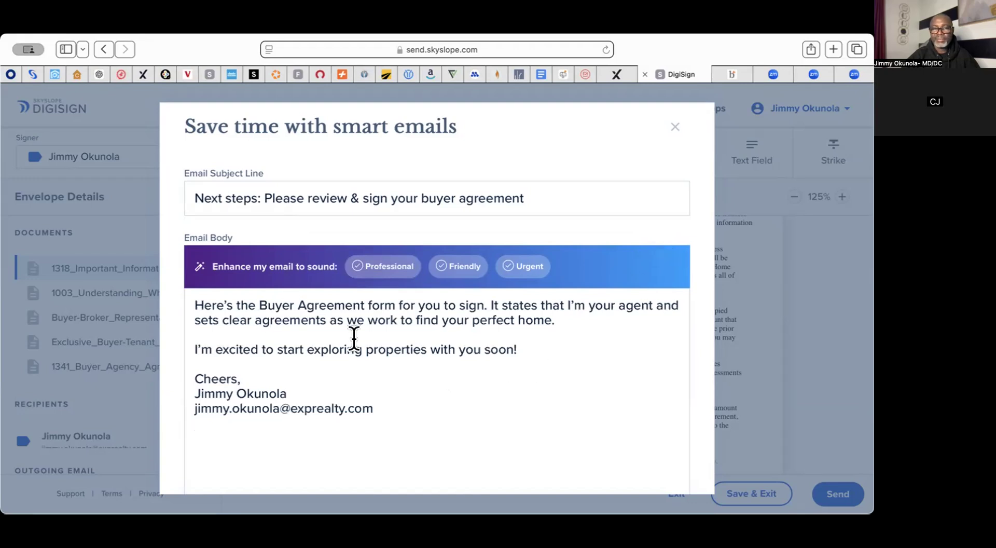
left_click(395, 265)
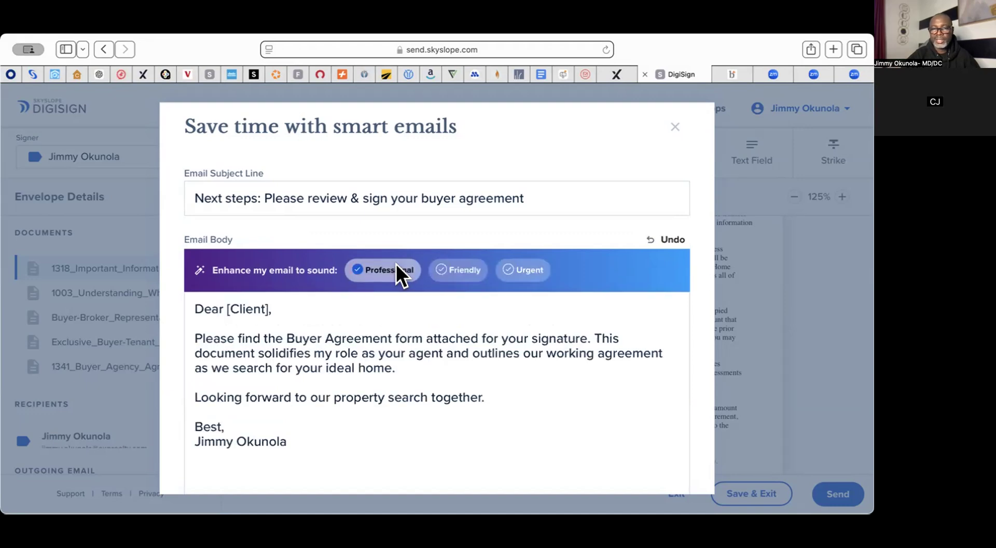
scroll(490, 357, "down", 2)
scroll(490, 357, "down", 2)
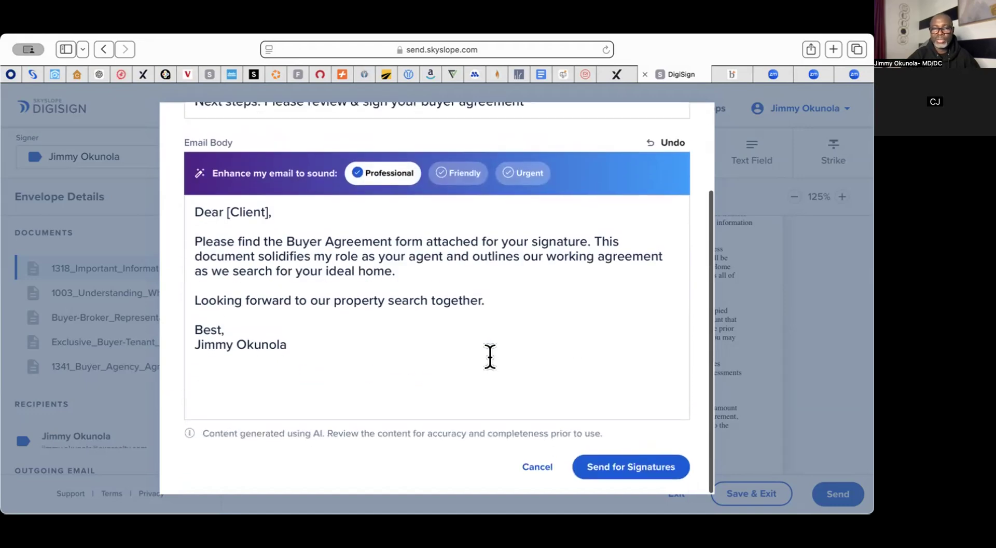
Step: Send the buyer agreement envelope for signatures and start signing it immediately
left_click(649, 470)
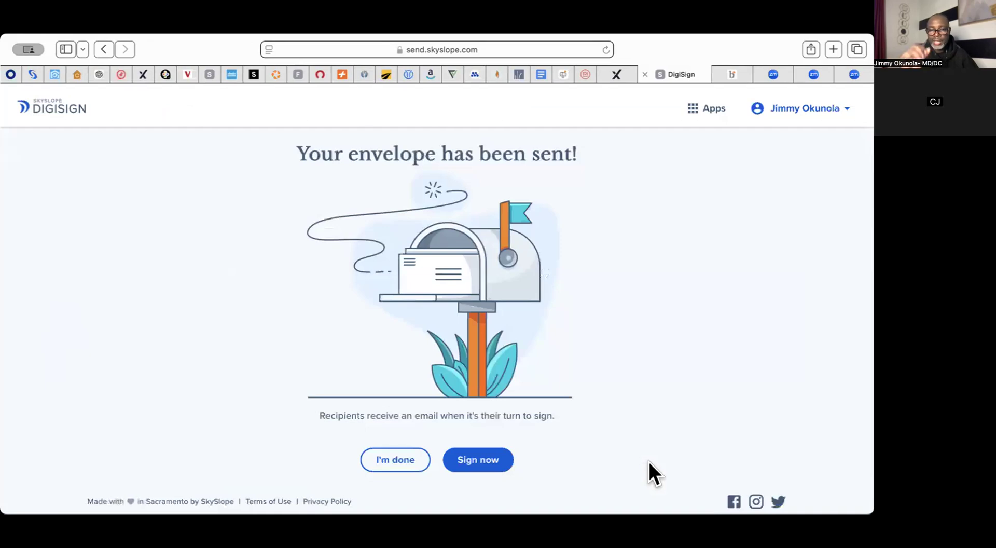
left_click(480, 459)
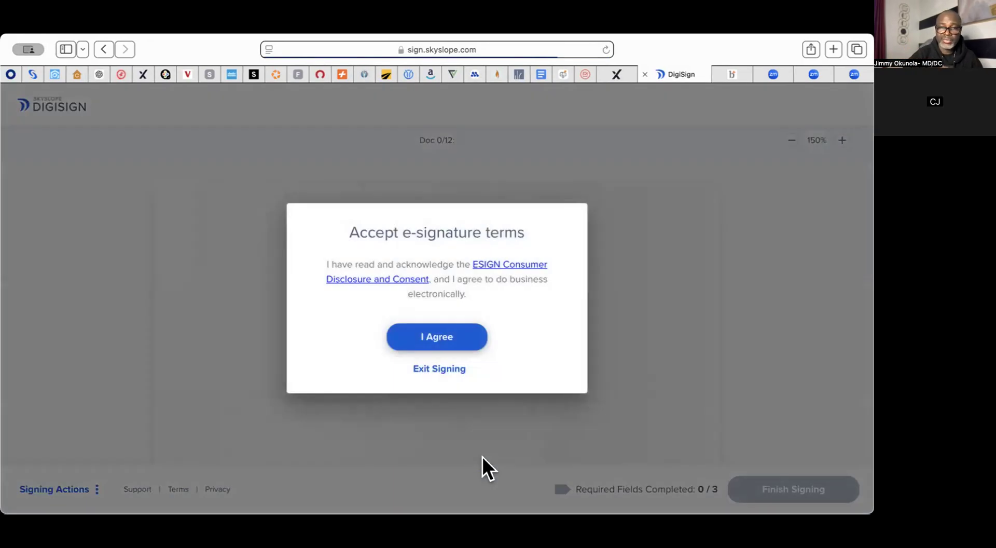
Step: Accept the e-signature terms, sign the two signature lines and the section B initial, then finish
left_click(437, 339)
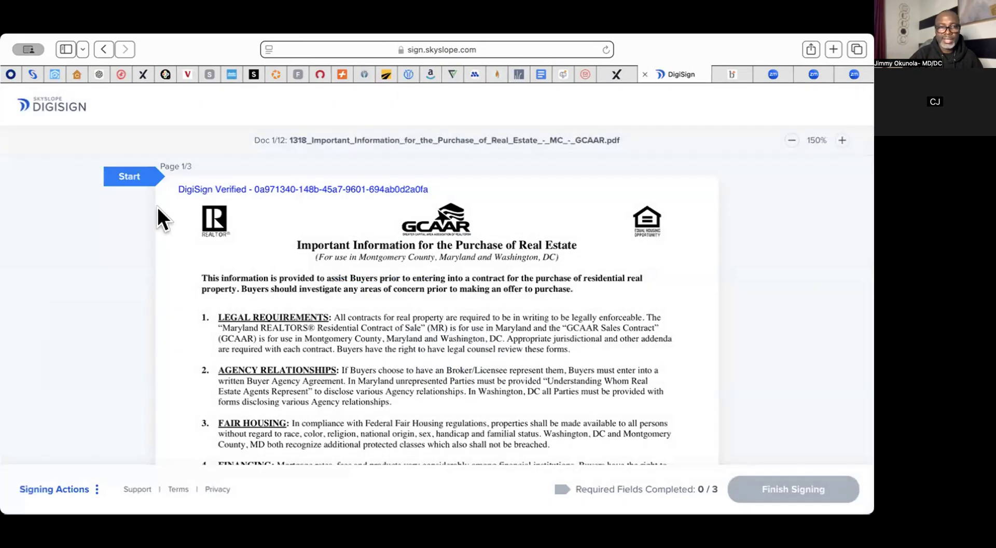
left_click(129, 178)
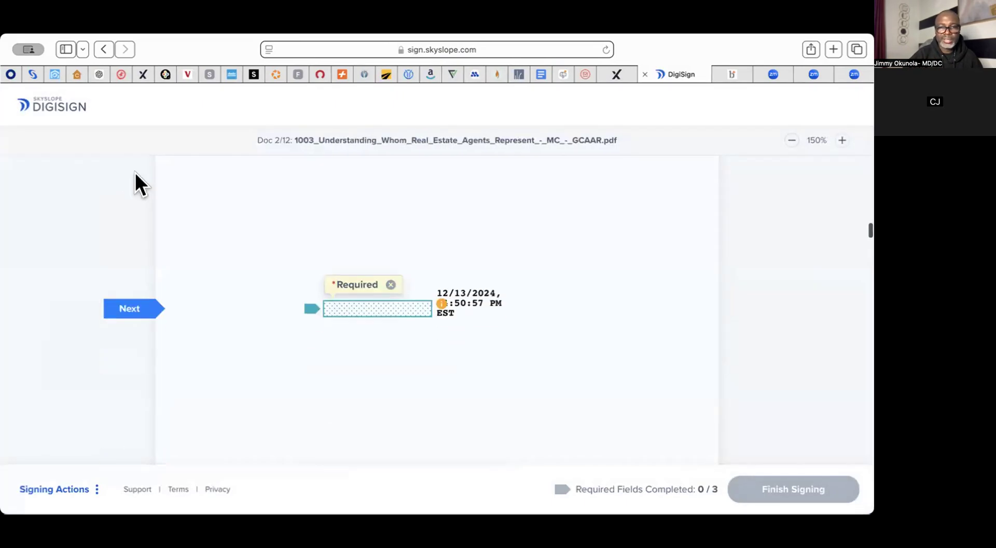
left_click(371, 310)
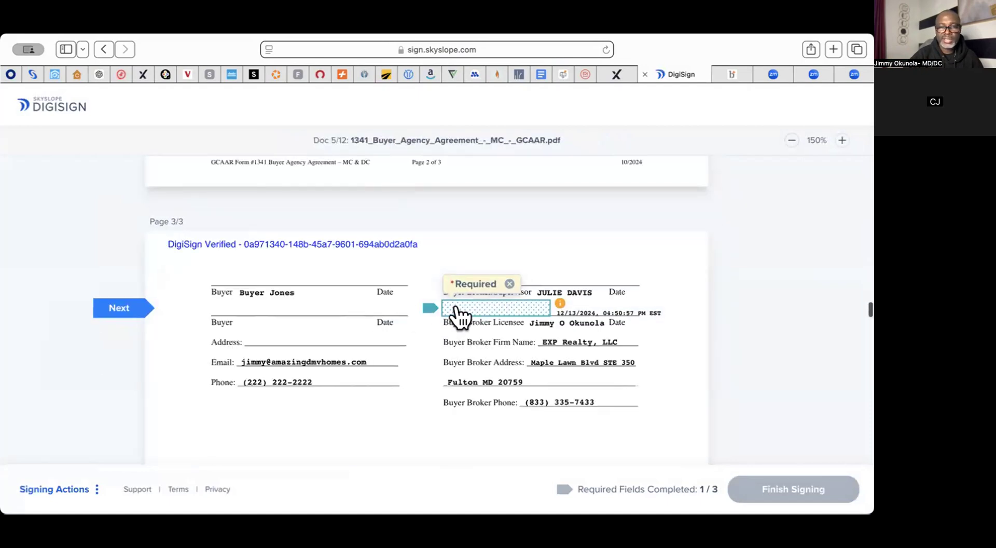
left_click(454, 312)
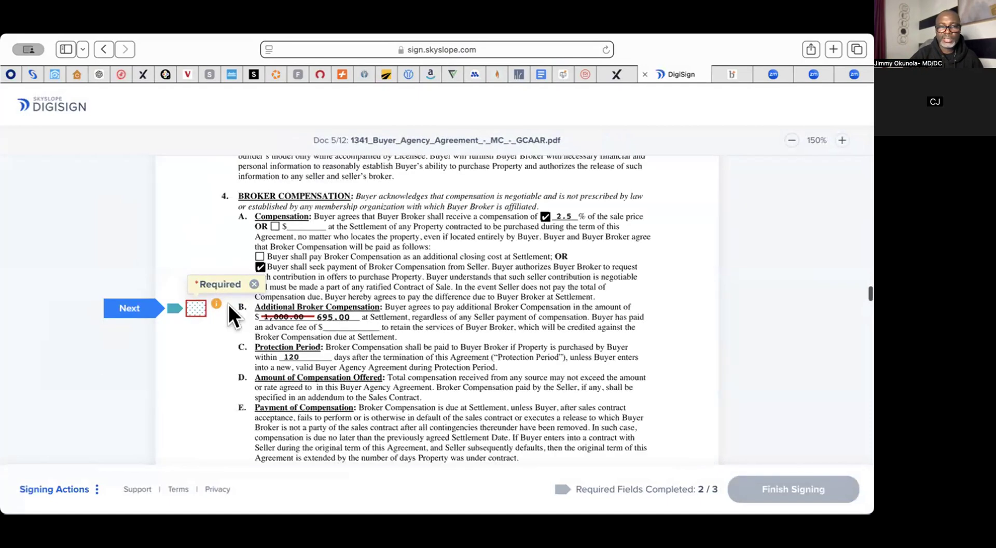
left_click(195, 308)
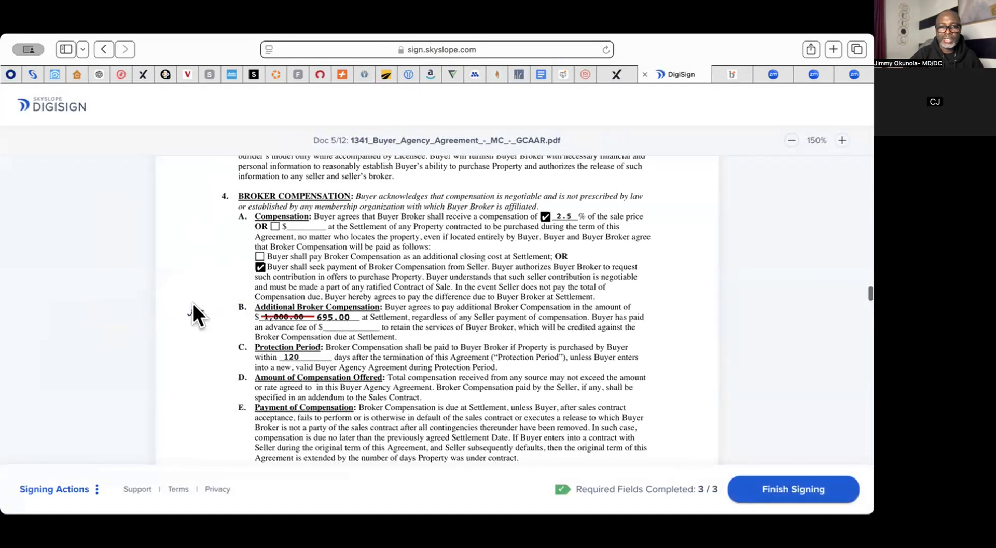
left_click(768, 491)
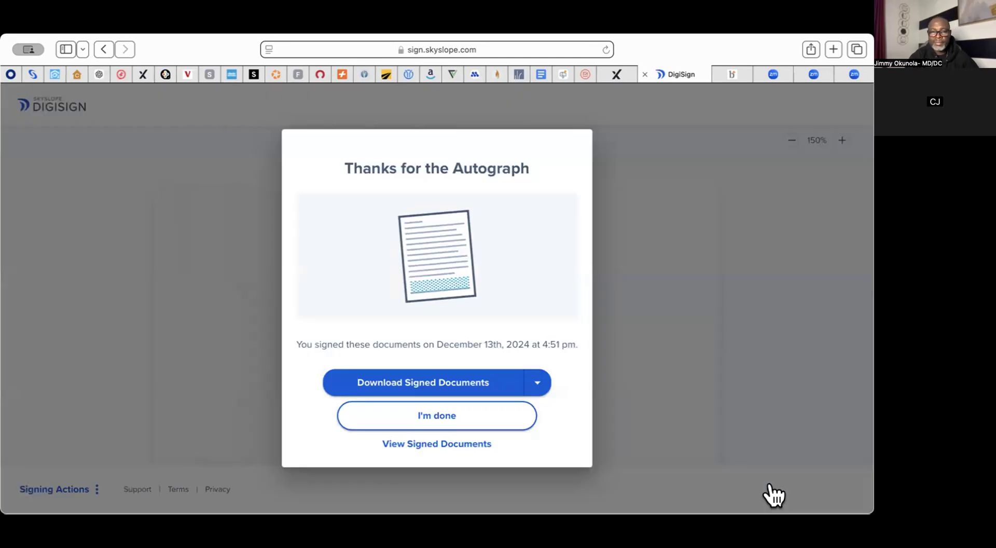
left_click(434, 408)
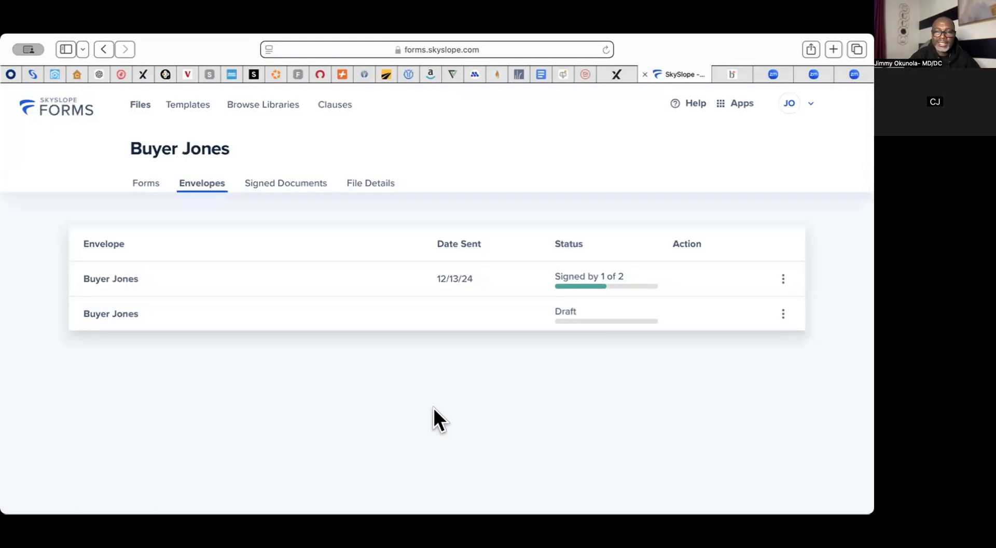
Step: Resend the sent Buyer Jones envelope as a signing reminder to the buyer
left_click(782, 278)
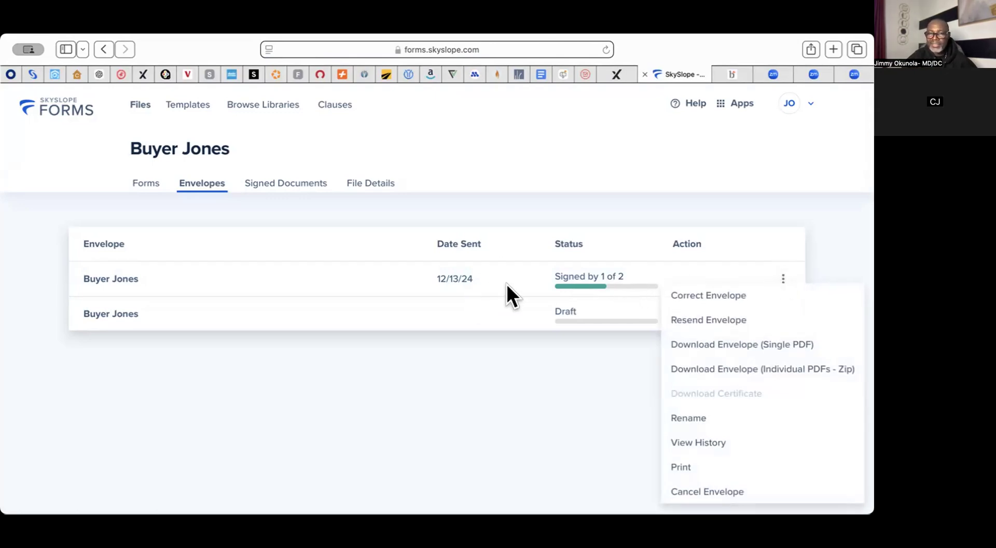
left_click(708, 319)
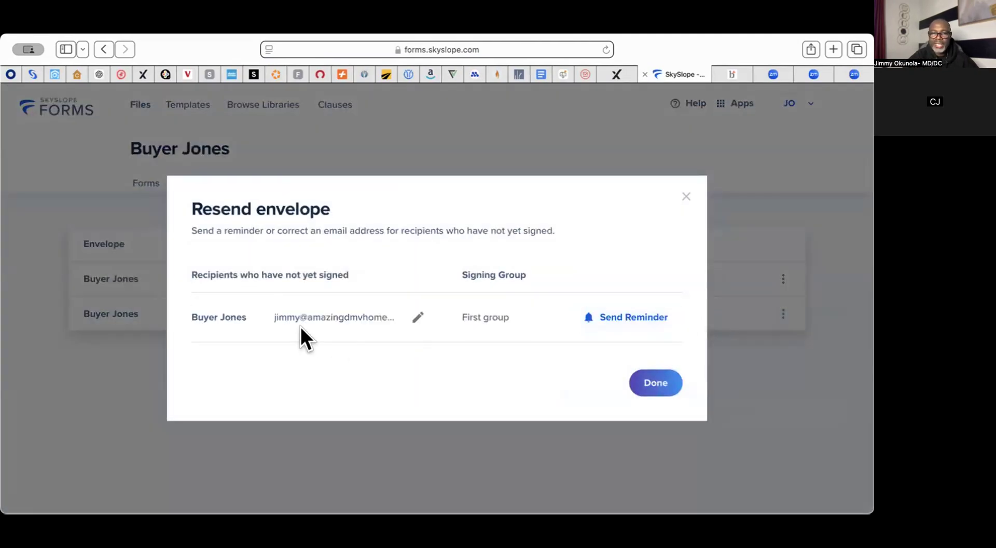
left_click(631, 314)
left_click(672, 381)
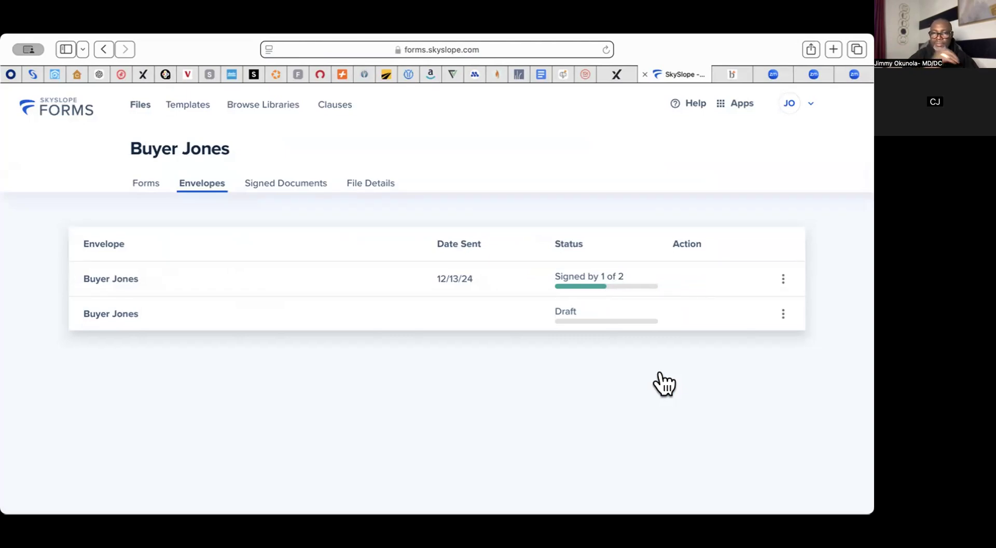
left_click(782, 280)
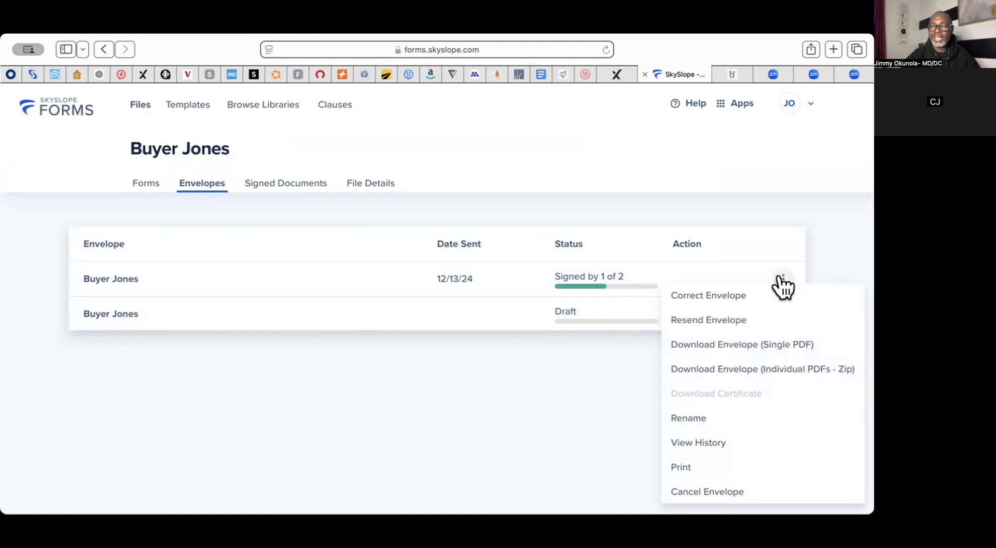
Step: Replace the recipient's wrong email with the buyer's correct address and send the reminder
left_click(712, 322)
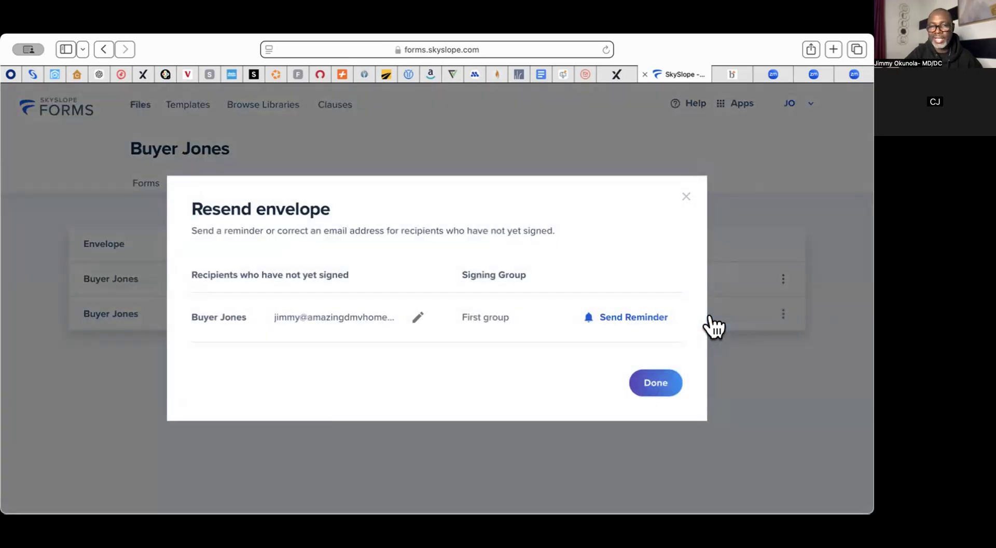
left_click(418, 315)
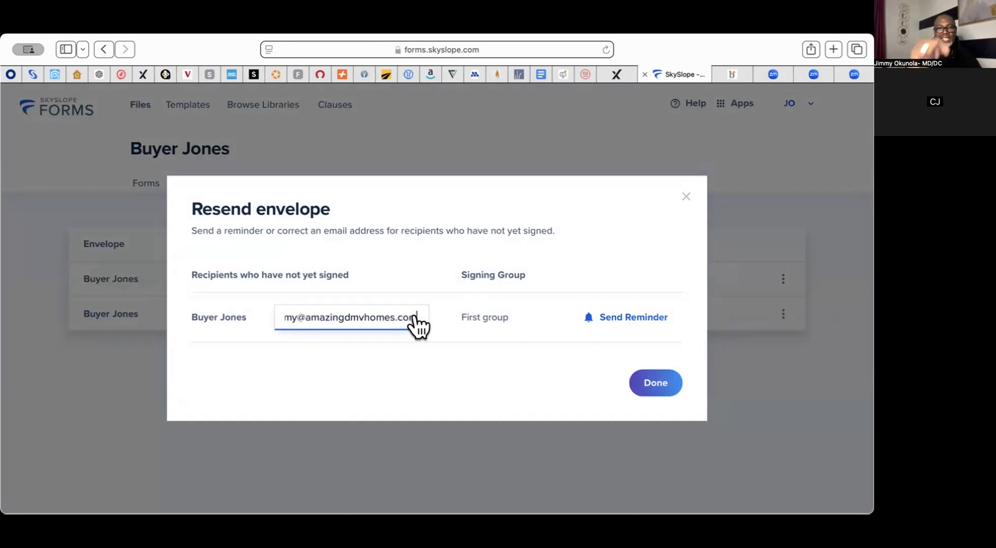
key("BackSpace")
key("BackSpace")
key("BackSpace")
key("BackSpace")
key("BackSpace")
key("BackSpace")
key("BackSpace")
key("BackSpace")
key("BackSpace")
key("BackSpace")
key("BackSpace")
key("BackSpace")
key("BackSpace")
key("BackSpace")
key("BackSpace")
key("BackSpace")
key("BackSpace")
key("BackSpace")
key("BackSpace")
key("BackSpace")
key("BackSpace")
key("BackSpace")
key("BackSpace")
key("BackSpace")
key("BackSpace")
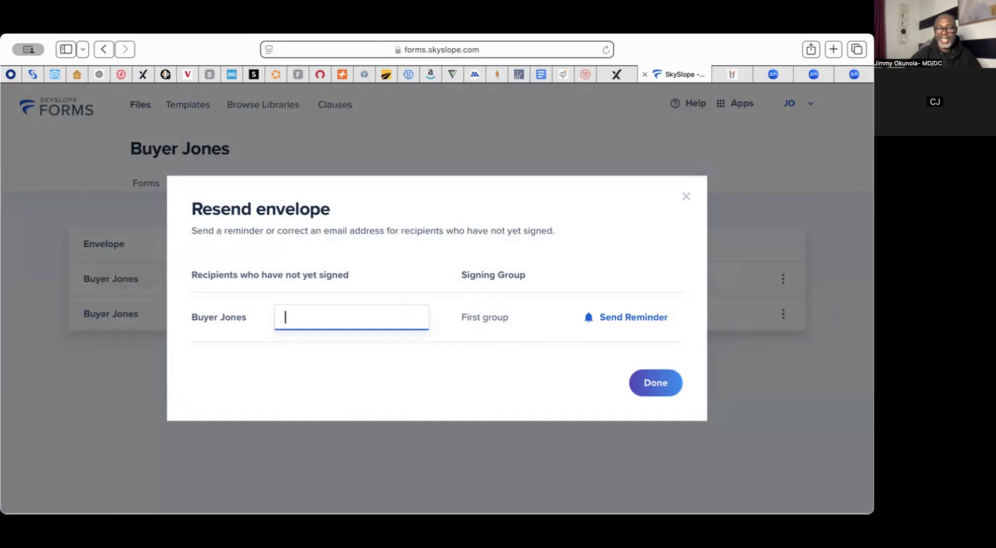
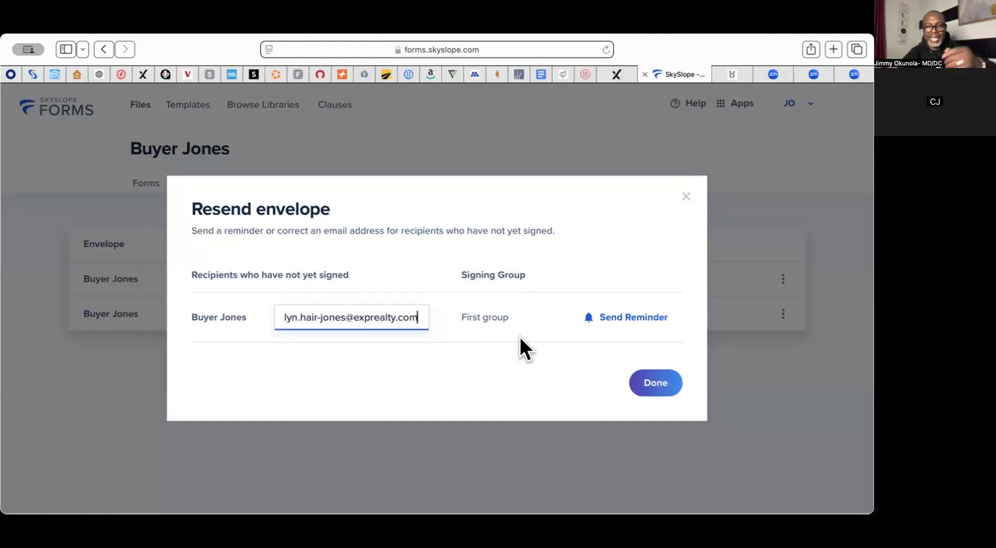
left_click(610, 320)
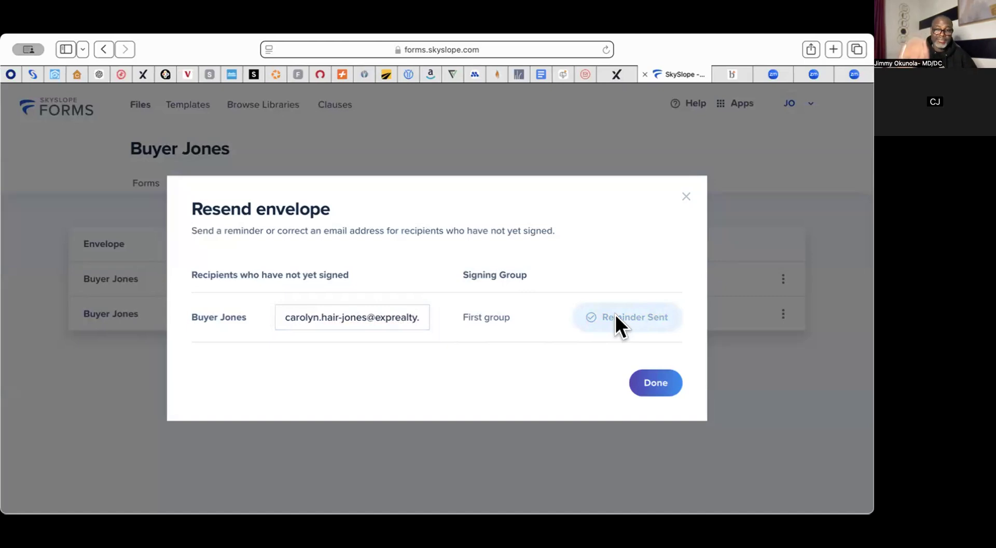
left_click(656, 382)
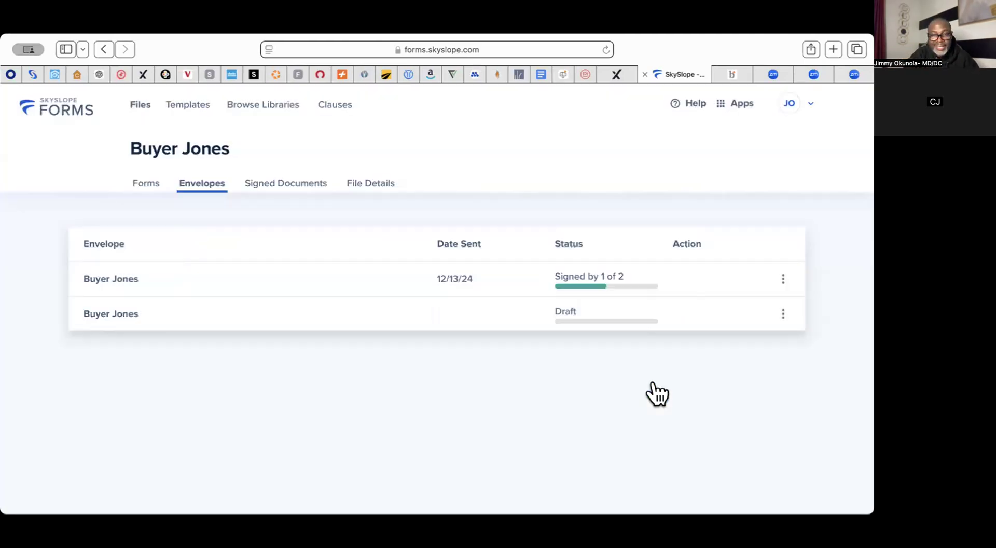
Step: Resend the envelope's signing reminder to the buyer's updated email address
left_click(783, 279)
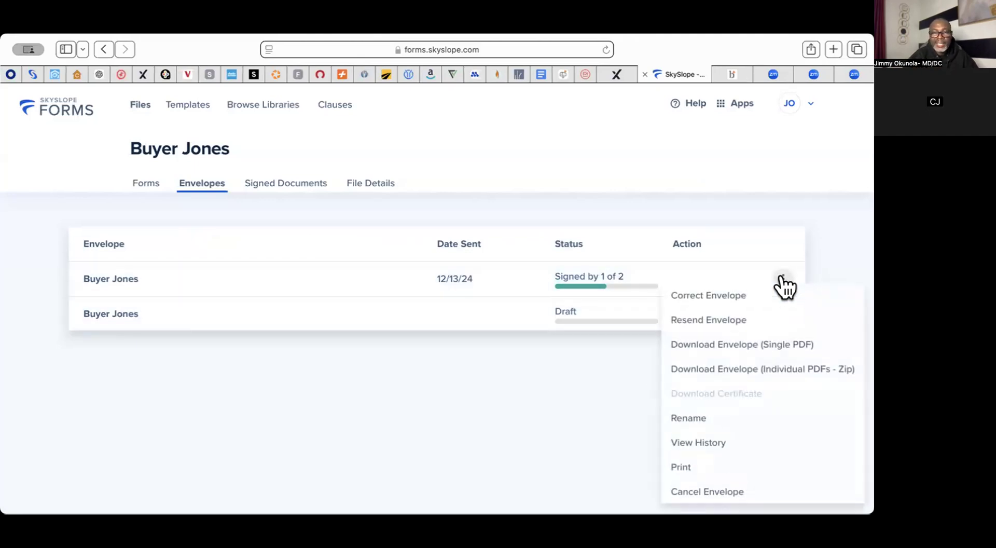
left_click(745, 320)
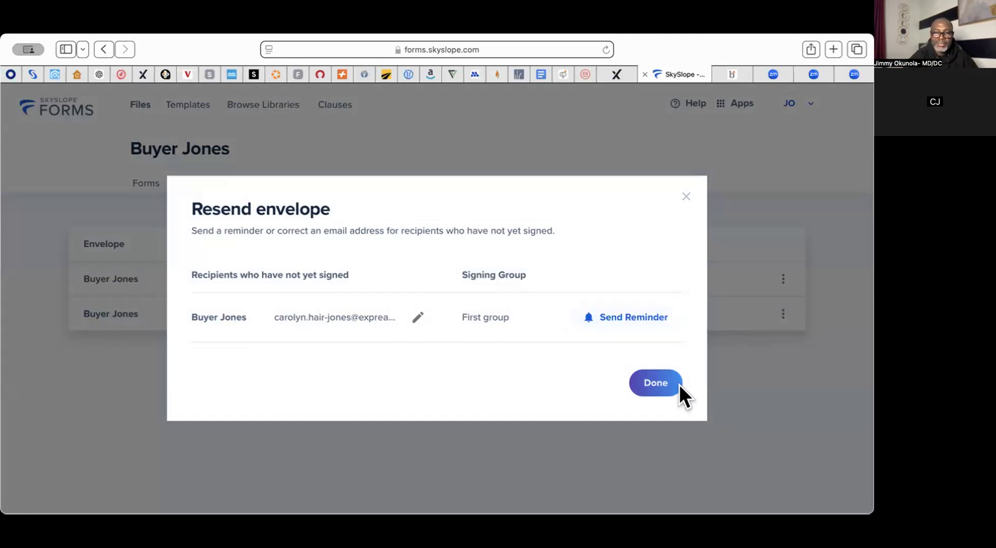
left_click(624, 314)
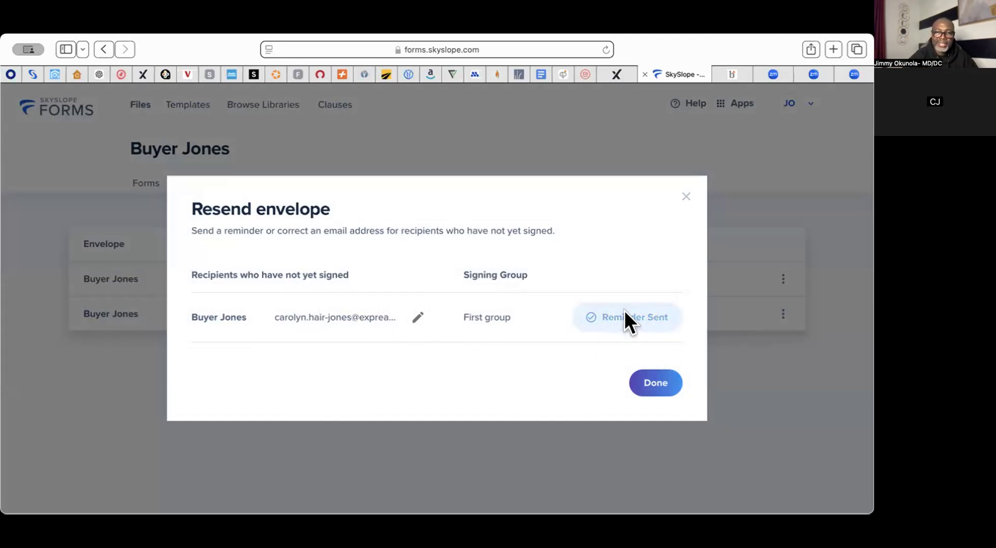
left_click(657, 383)
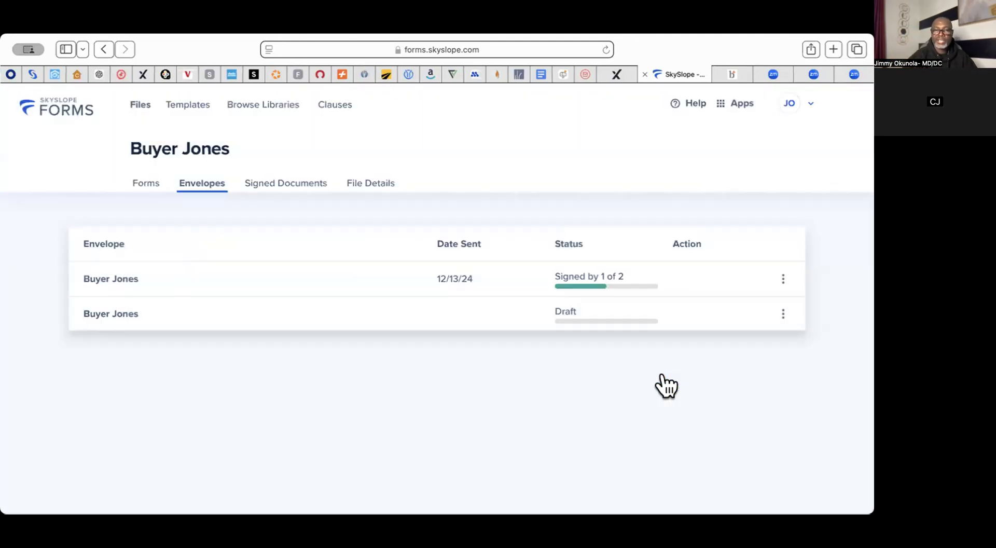